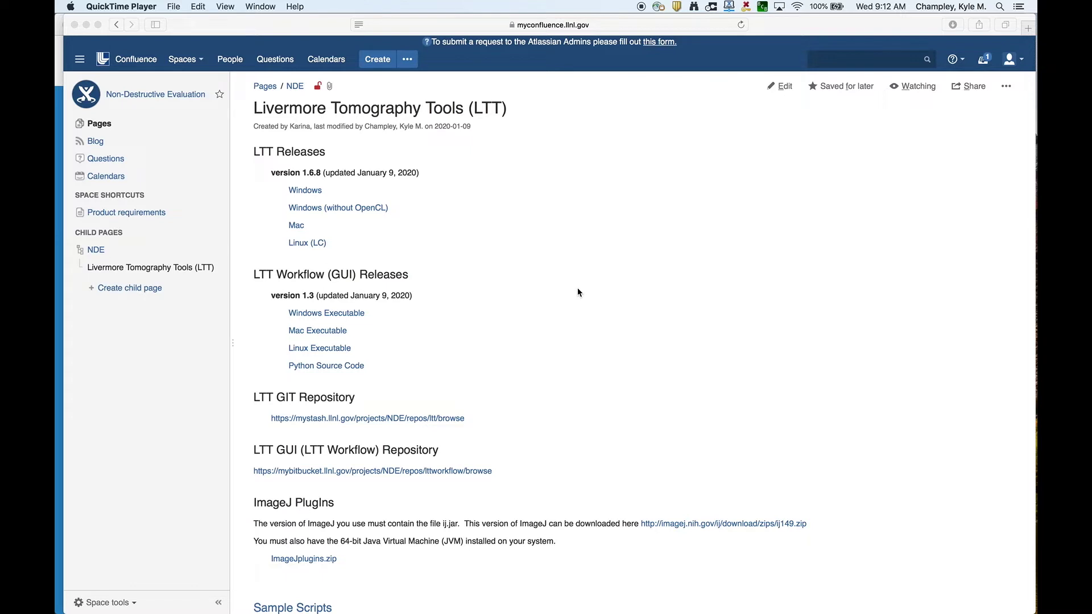
Step: Bring Safari forward and reach the LTT Software Download page from the Confluence LTT Releases list
click(578, 292)
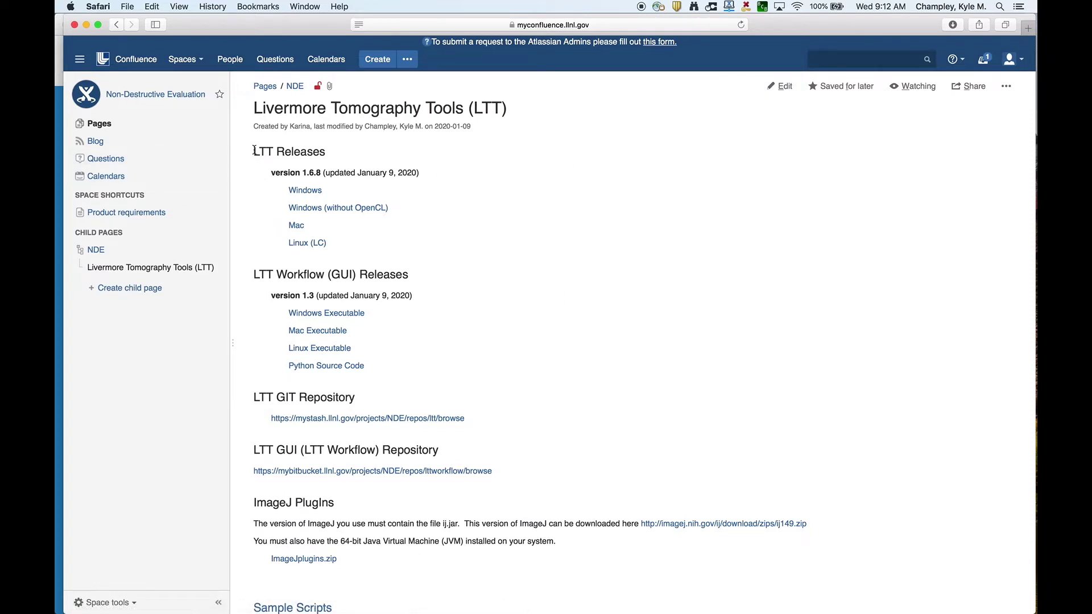
drag(254, 150, 393, 252)
click(401, 249)
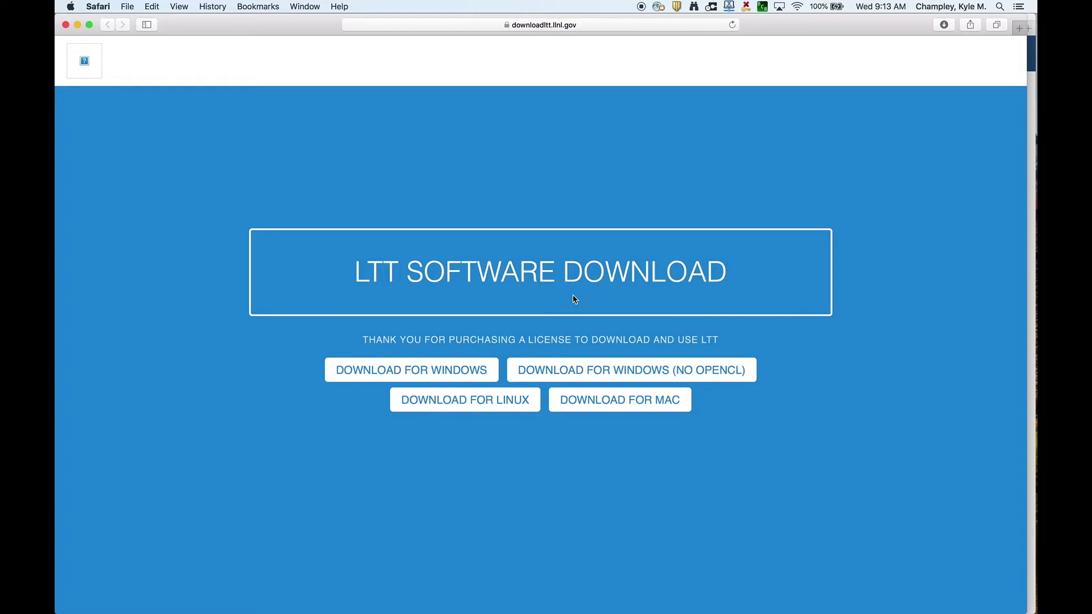
Step: Switch to the Finder Downloads window holding the LTT_Mac_v1.6.8 and lttworkflow_Mac_v1.3 zips
key(super+Tab)
key(super+Tab)
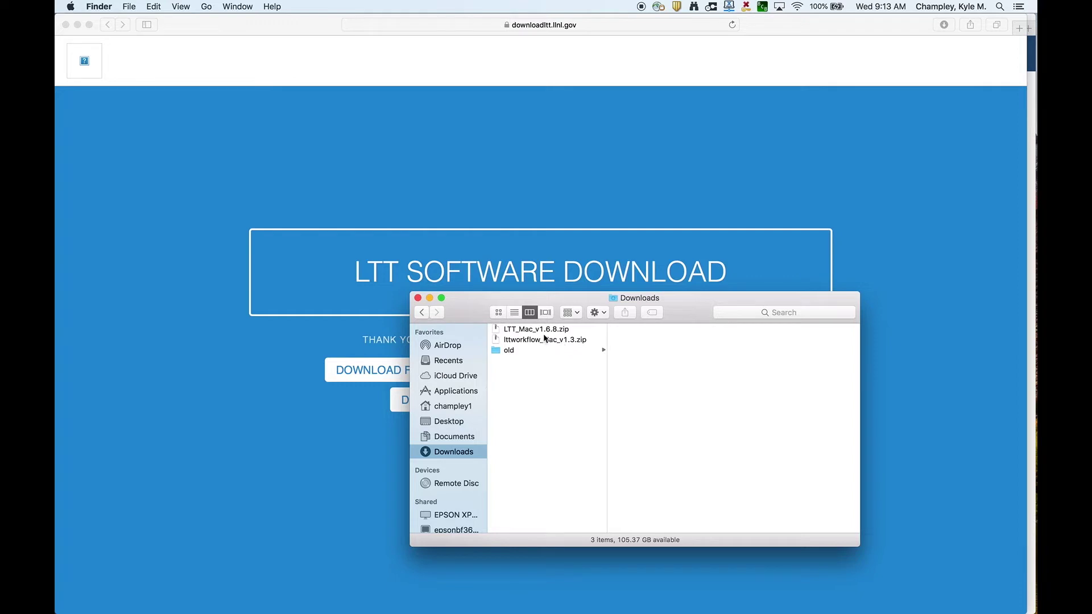
Step: Unzip LTT_Mac_v1.6.8.zip and lttworkflow_Mac_v1.3.zip in Downloads
double_click(536, 330)
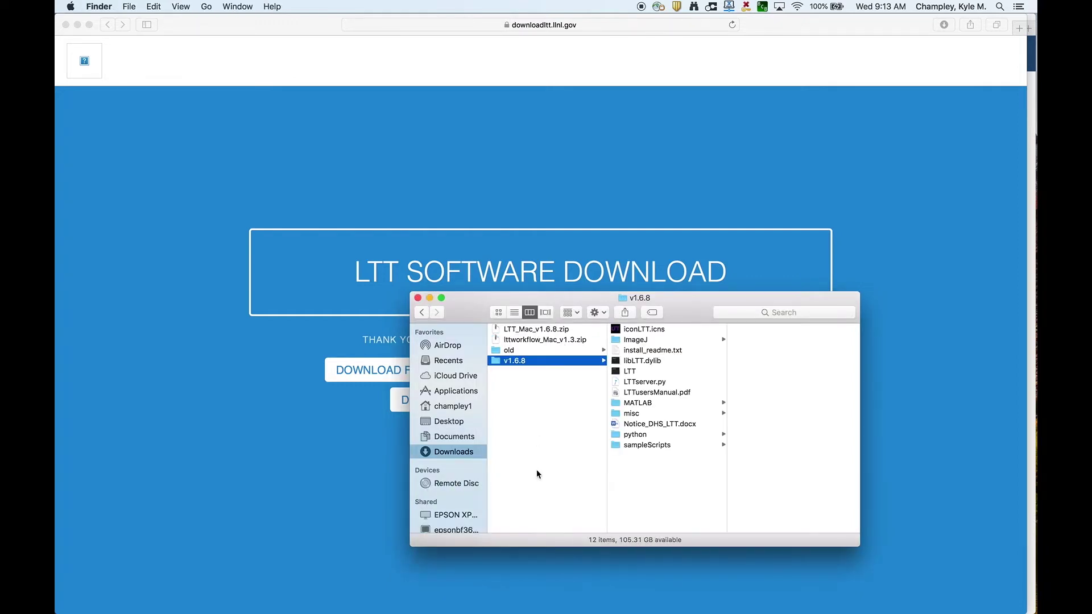
click(522, 340)
double_click(521, 339)
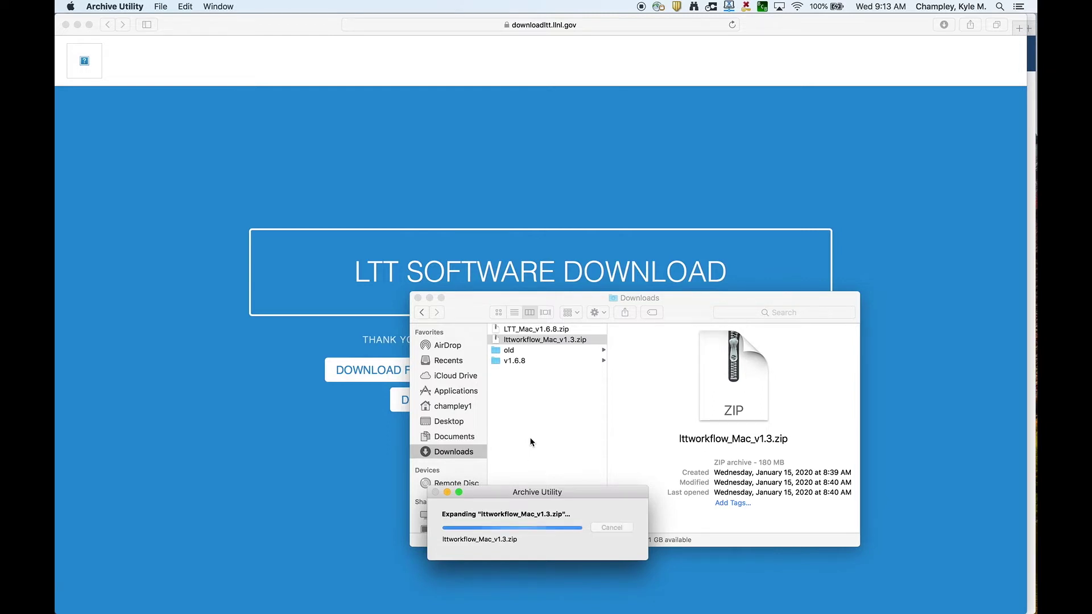
Step: Move the extracted lttworkflow_Mac_v1.3 folder into the v1.6.8 folder
click(496, 341)
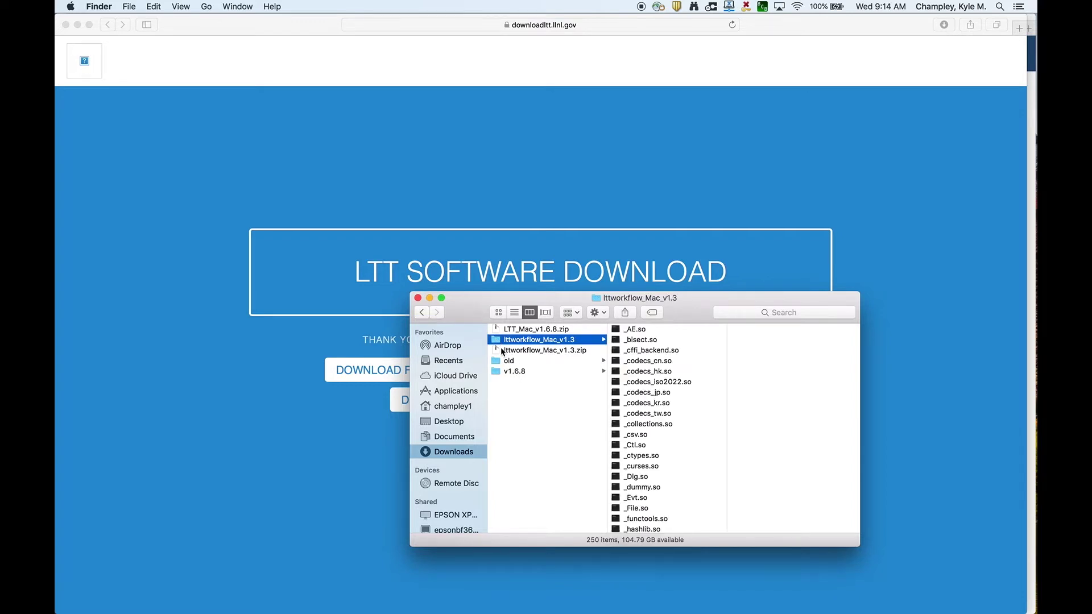
drag(499, 343, 515, 372)
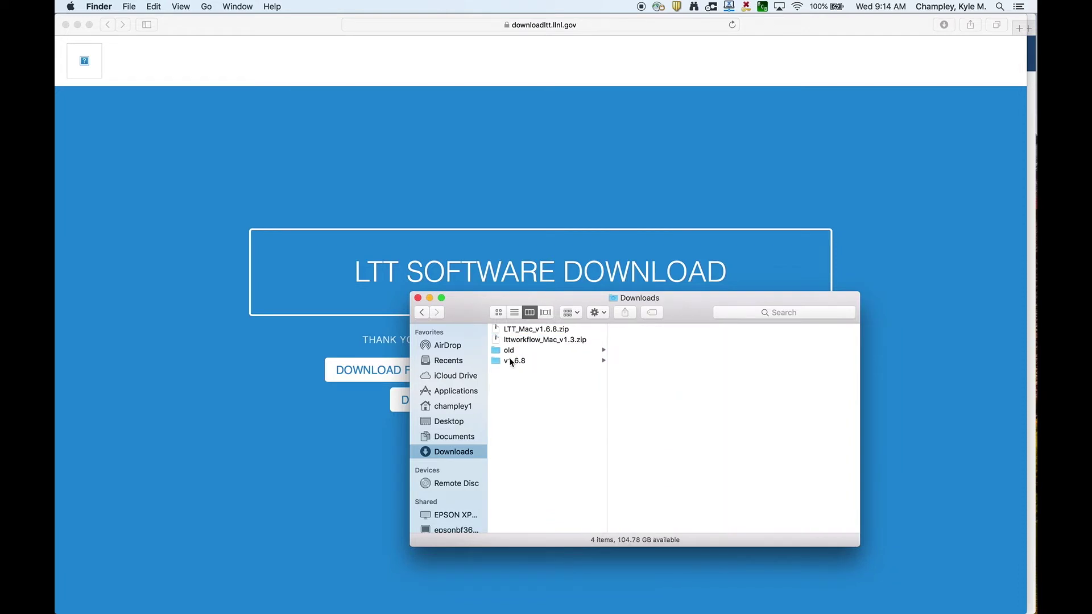
click(513, 361)
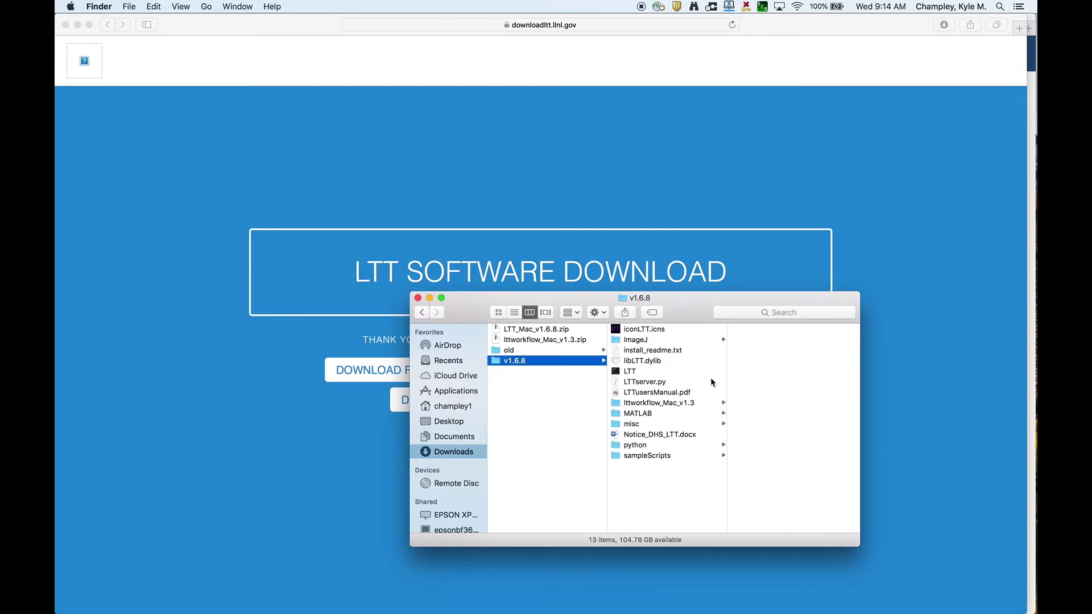
Step: Preview v1.6.8 items from iconLTT.icns, ImageJ and install_readme.txt through LTTusersManual.pdf and lttworkflow_Mac_v1.3
click(634, 330)
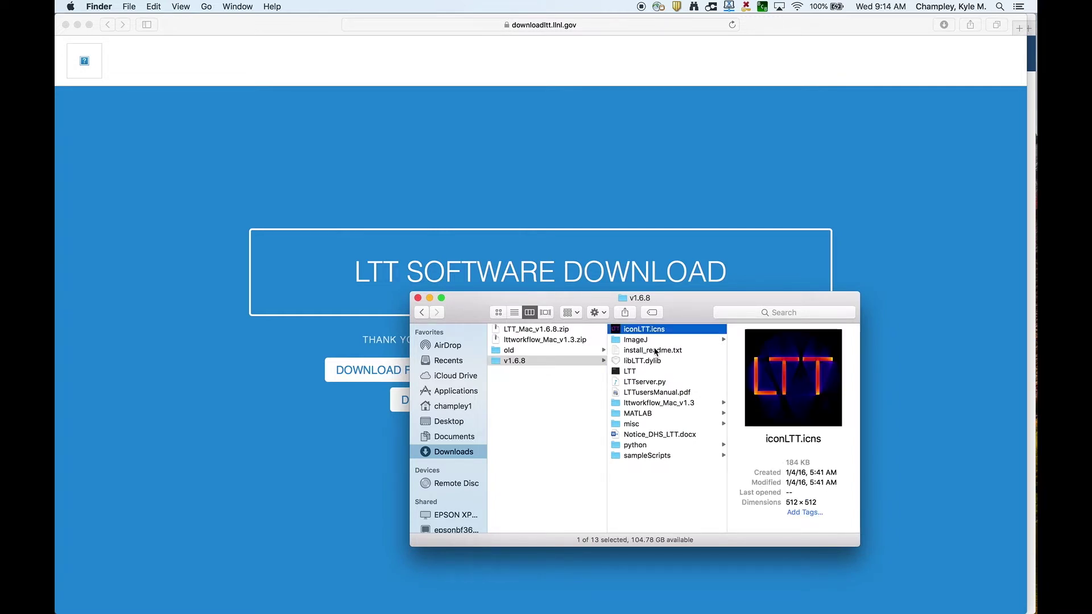
key(Down)
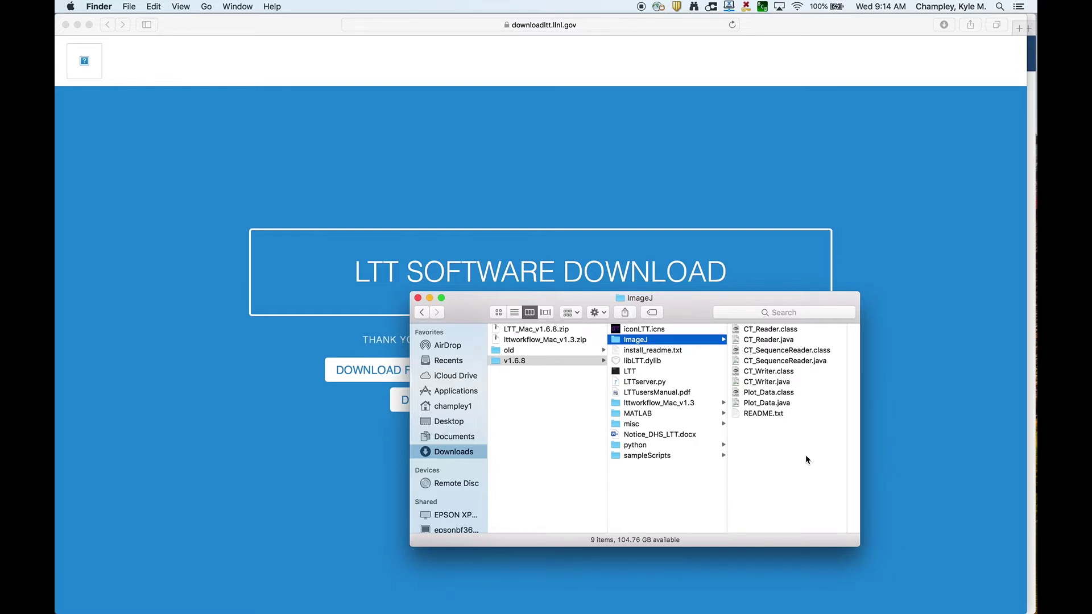
key(Down)
key(Down)
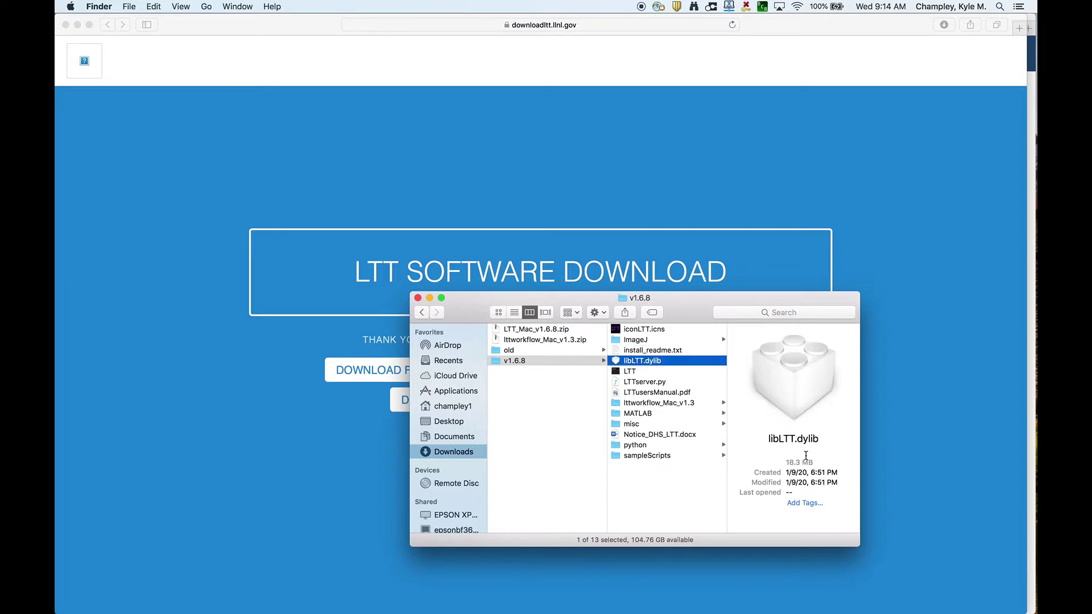
key(Down)
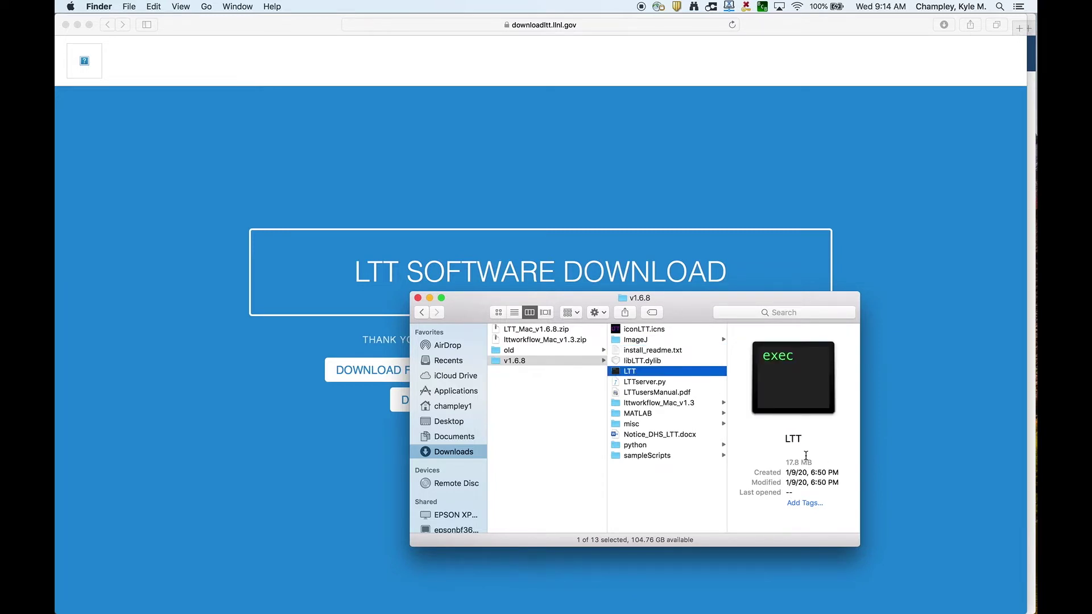
key(Down)
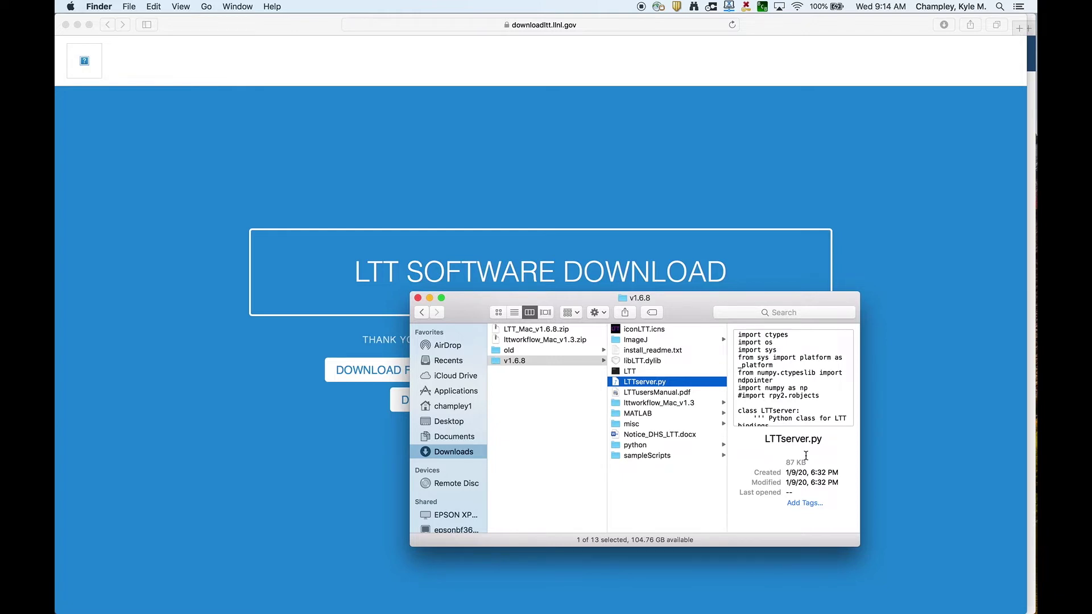
key(Down)
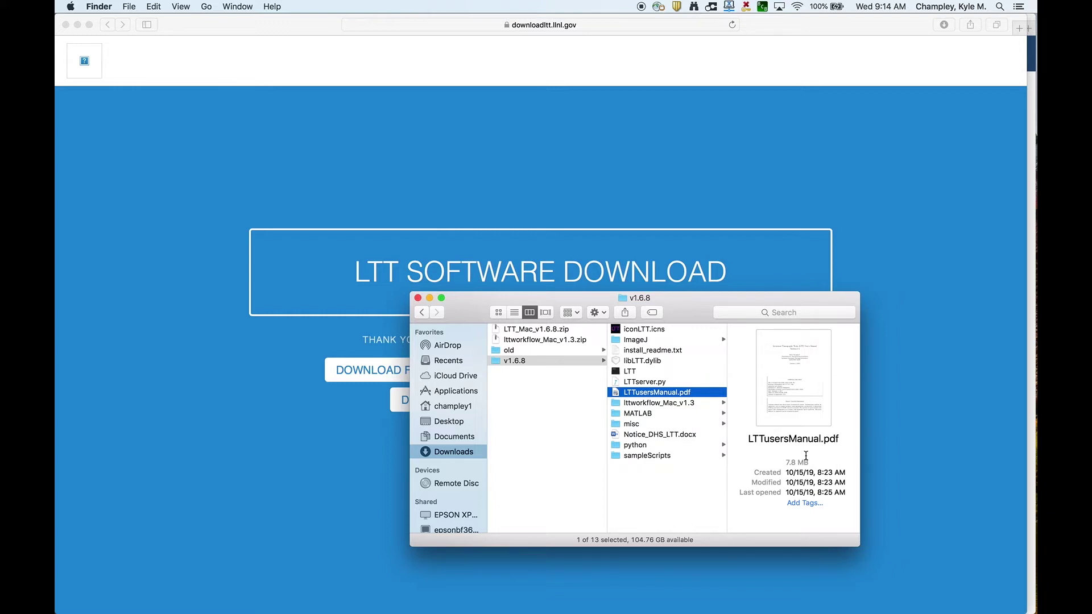
key(Down)
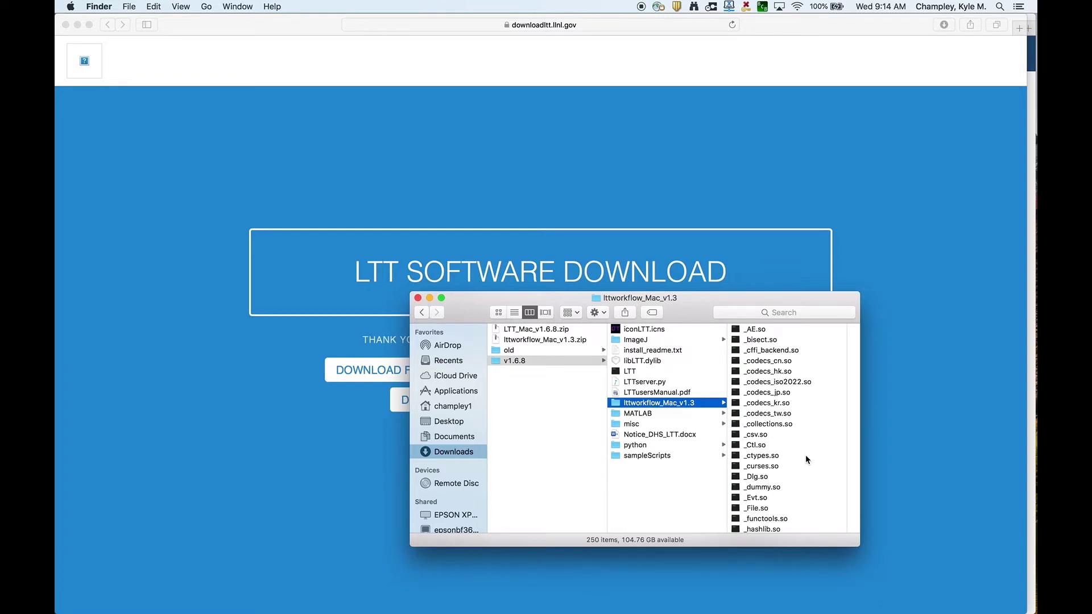
Step: Browse the MATLAB, misc, Notice_DHS_LTT.docx, python and sampleScripts items in v1.6.8
key(Down)
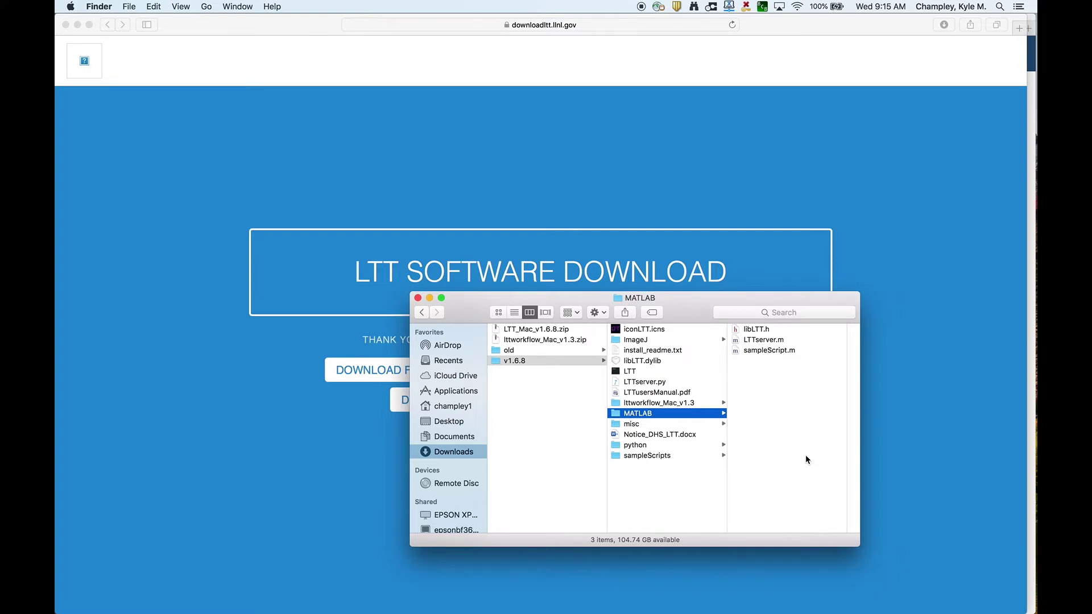
key(Down)
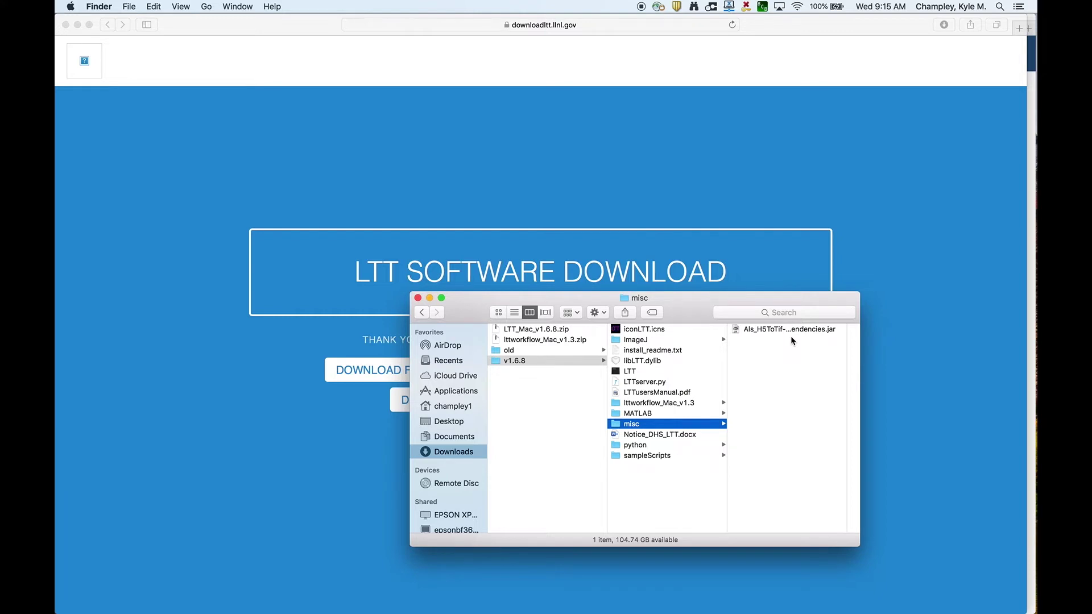
key(Down)
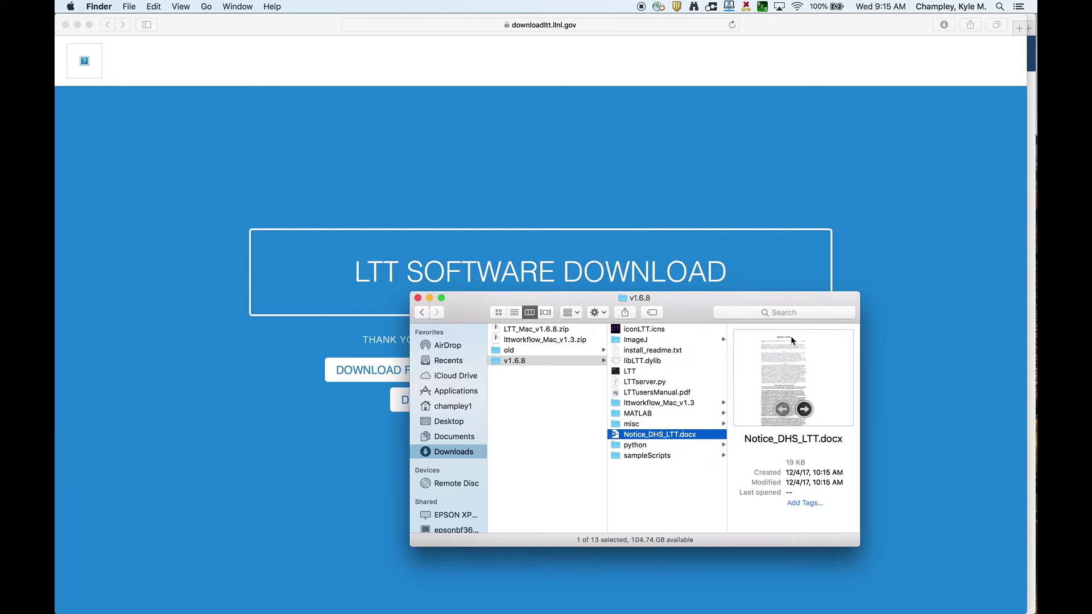
key(Down)
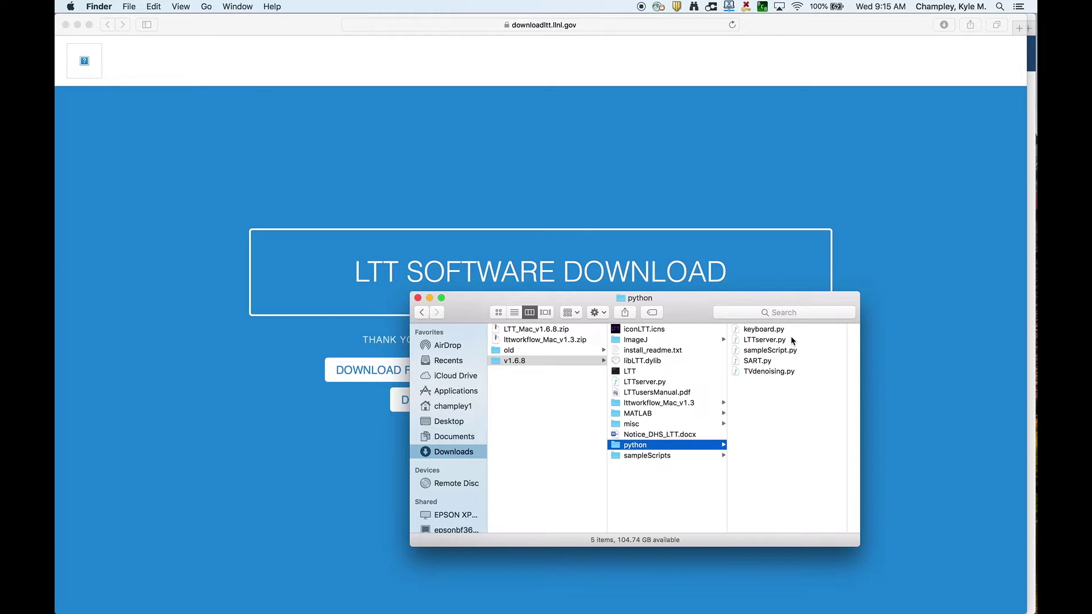
key(Down)
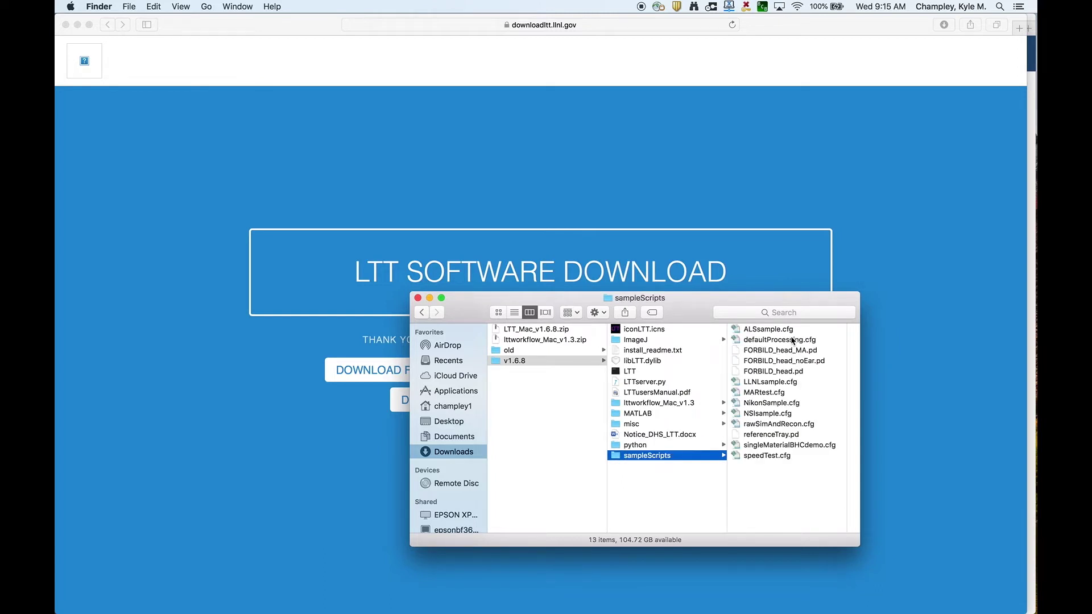
Step: Try launching the LTT executable and dismiss the unidentified-developer warning
click(618, 374)
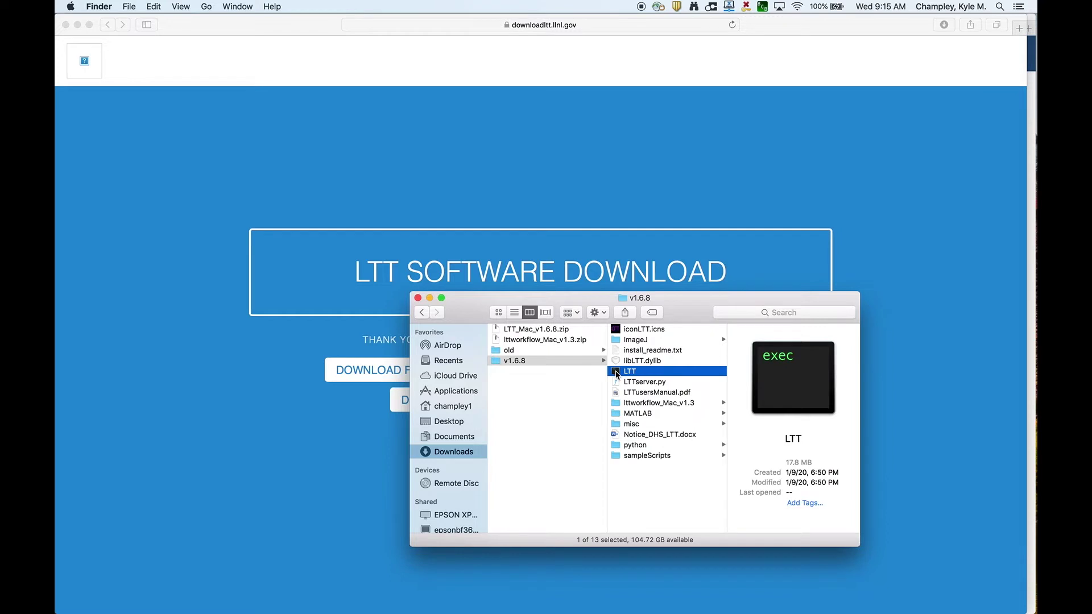
double_click(617, 373)
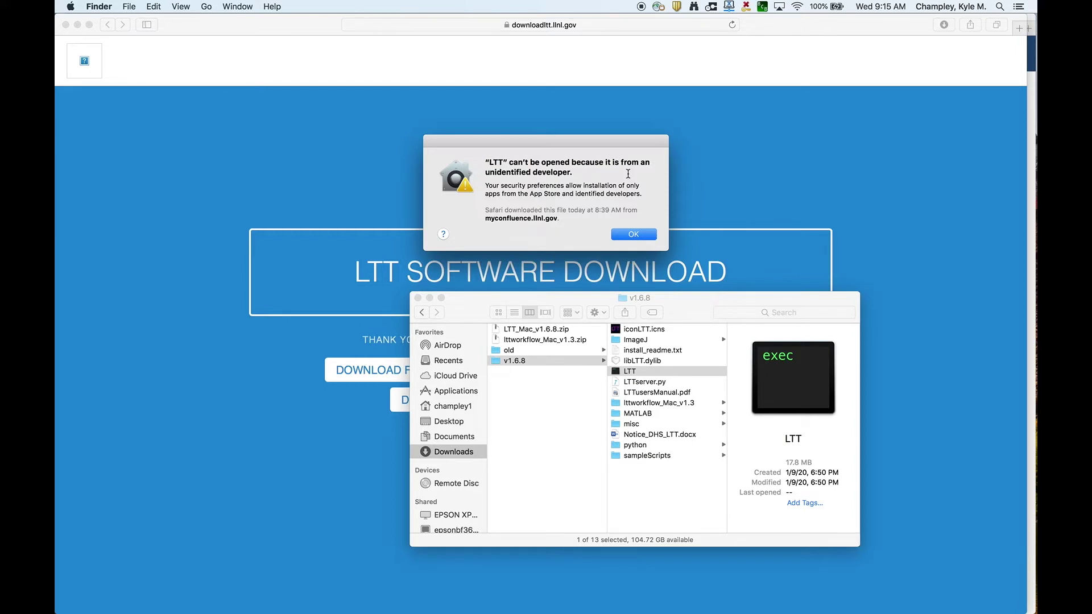
click(633, 235)
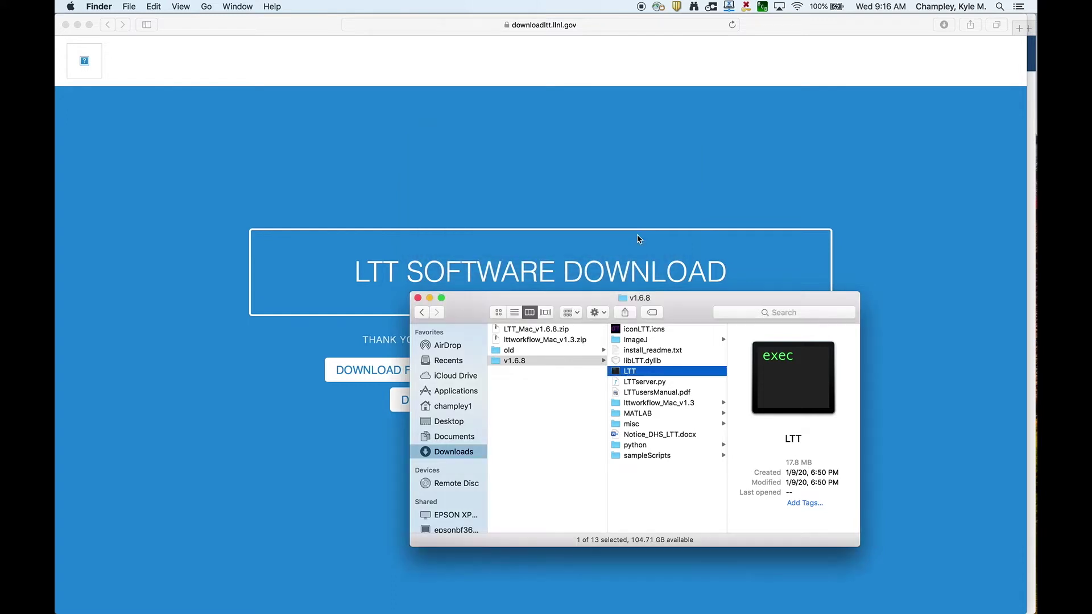
Step: Open LTT with Terminal.app and approve the unverified program in the Gatekeeper dialog
key(Left)
click(634, 375)
key(Left)
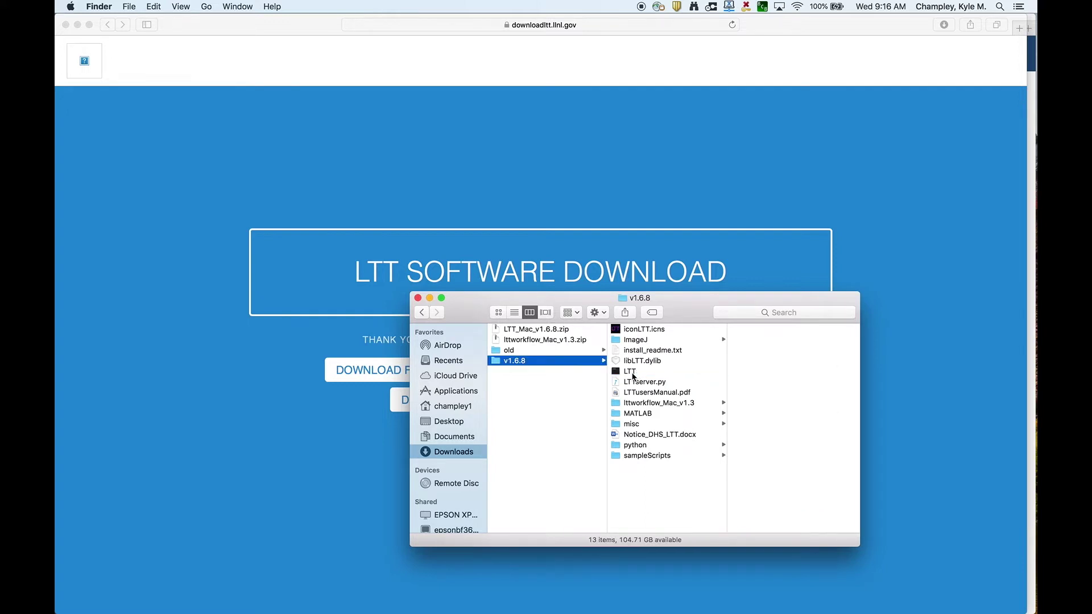
click(634, 374)
click(633, 372)
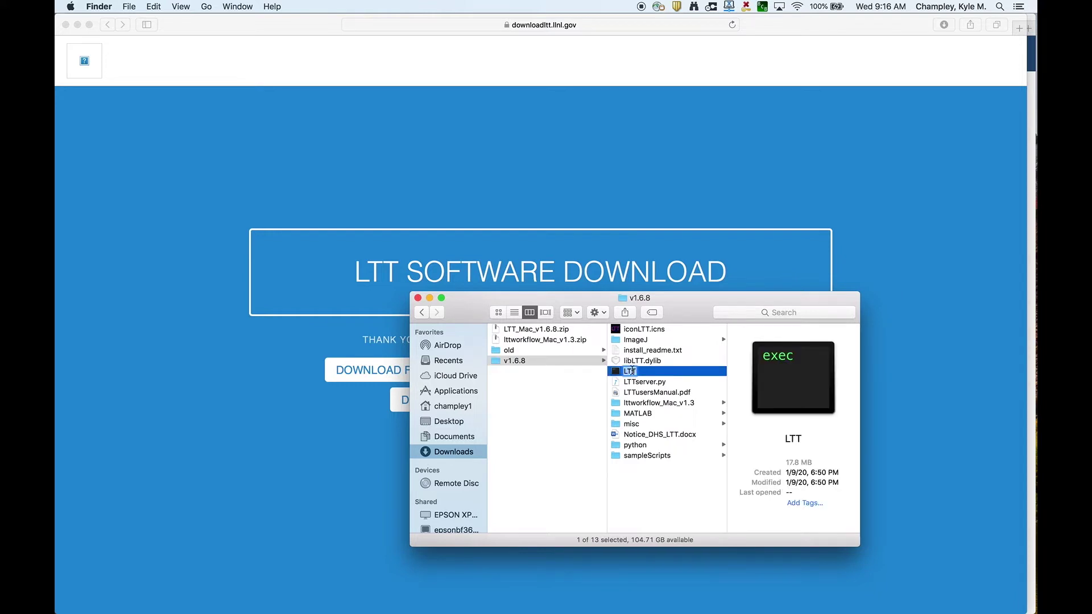
click(648, 372)
right_click(647, 373)
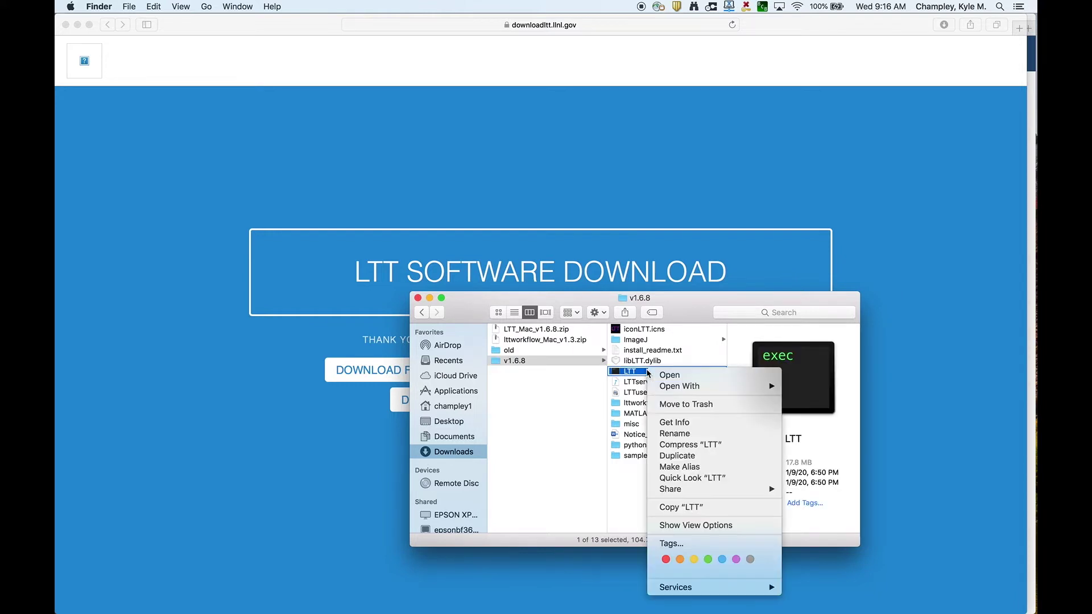
mouse_move(664, 392)
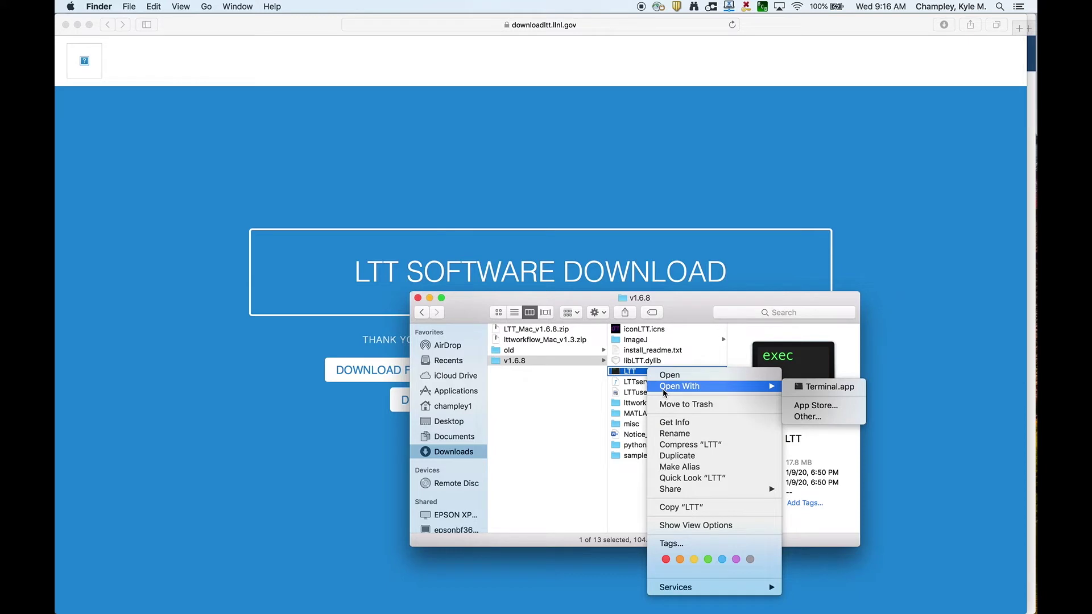
click(834, 387)
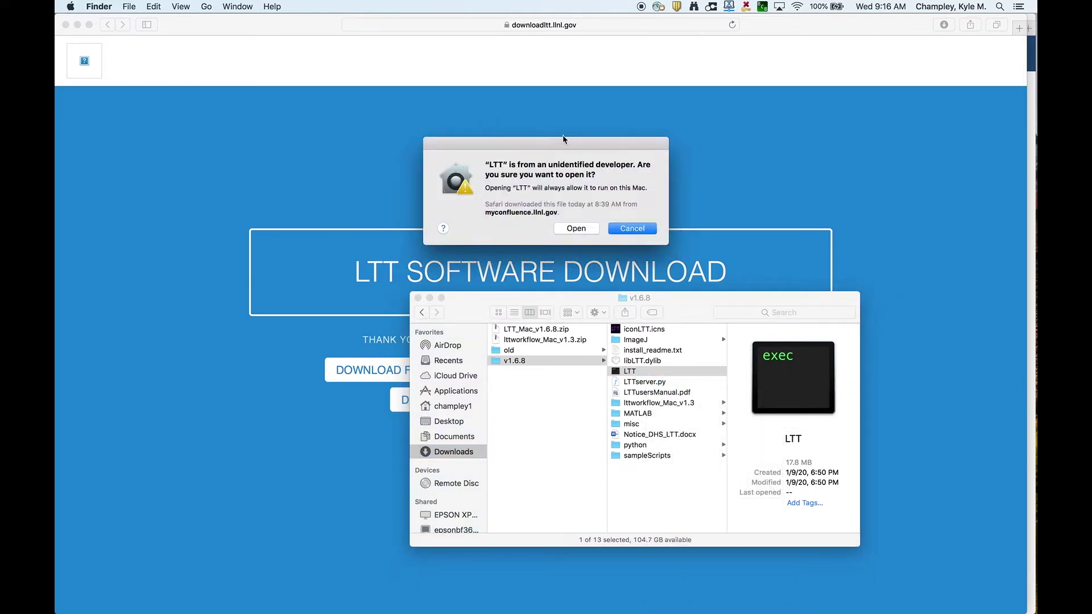
click(574, 231)
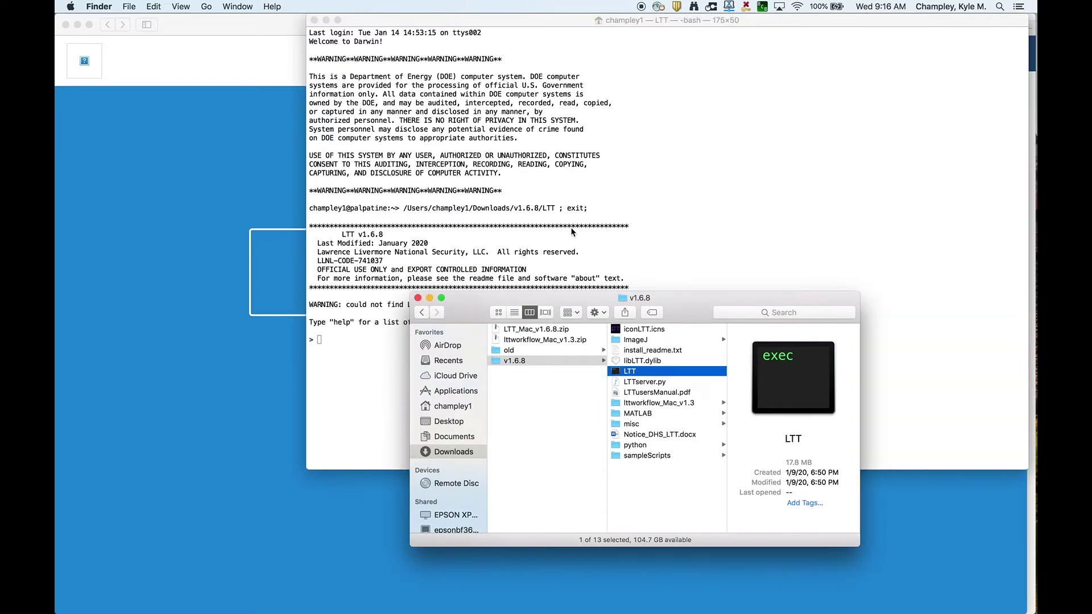
Step: Quit the running LTT session in Terminal with exit
click(573, 231)
text(exit)
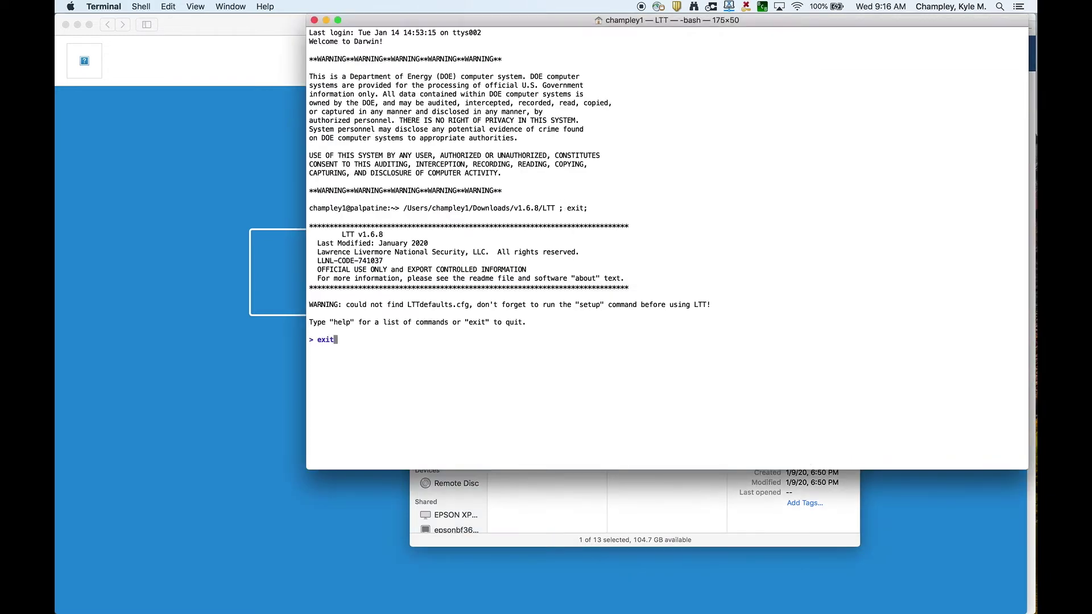
key(Return)
Step: Relaunch LTT from the v1.6.8 folder, which warns that LTTdefaults.cfg is missing
click(676, 308)
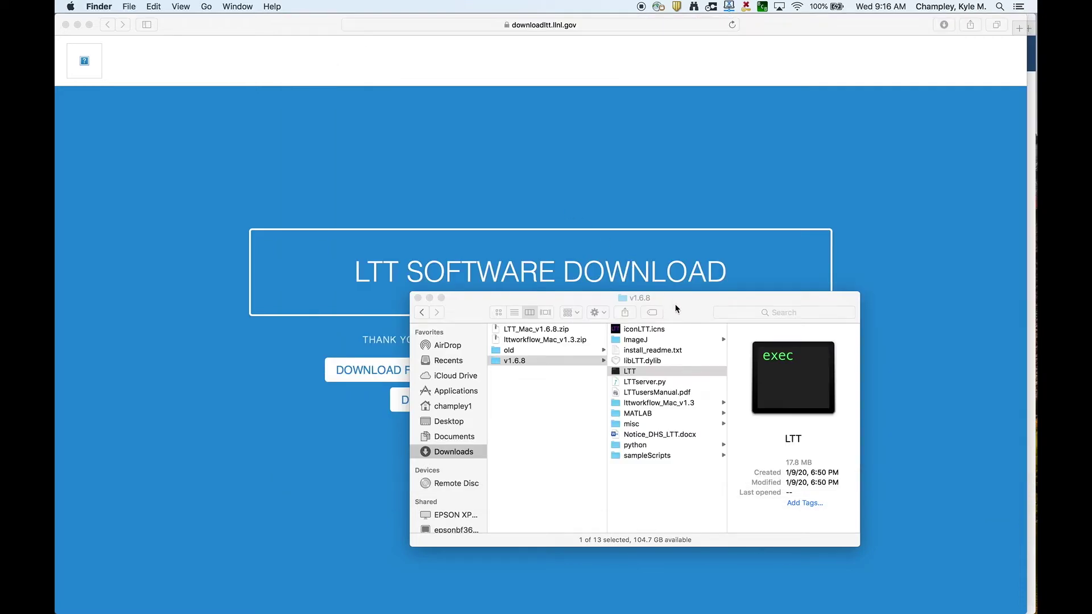
double_click(619, 373)
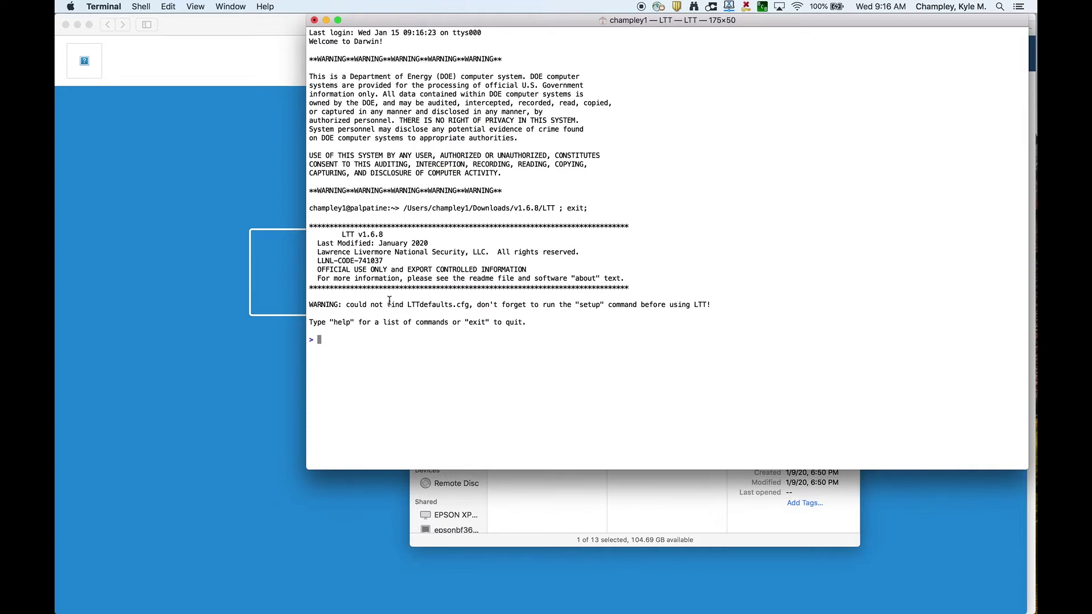
drag(308, 305, 715, 304)
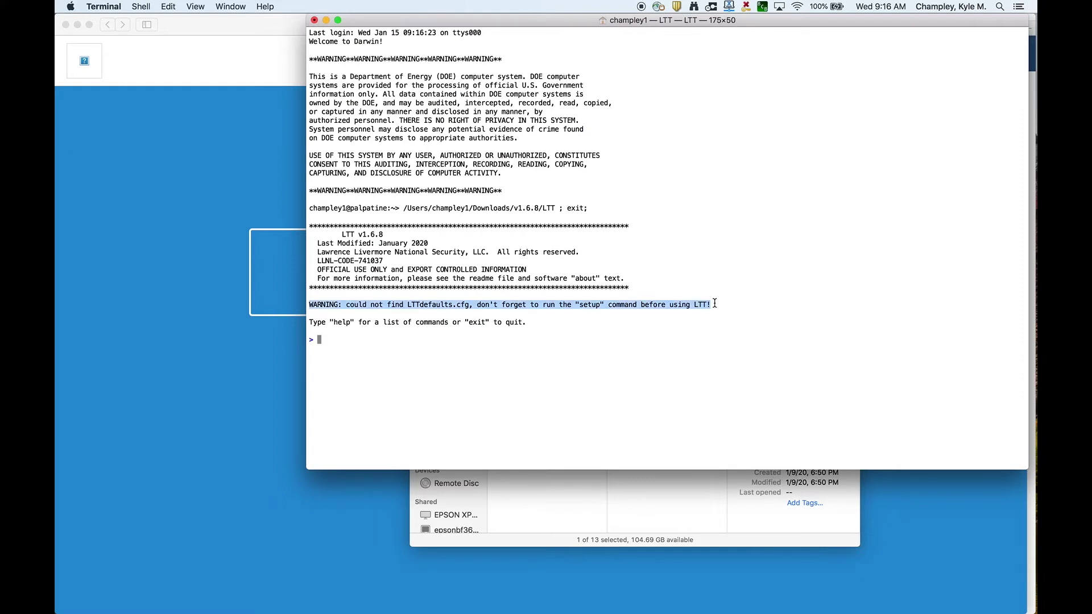
click(500, 373)
Step: Run setup and answer y to continue creating LTTdefaults.cfg
text(setup)
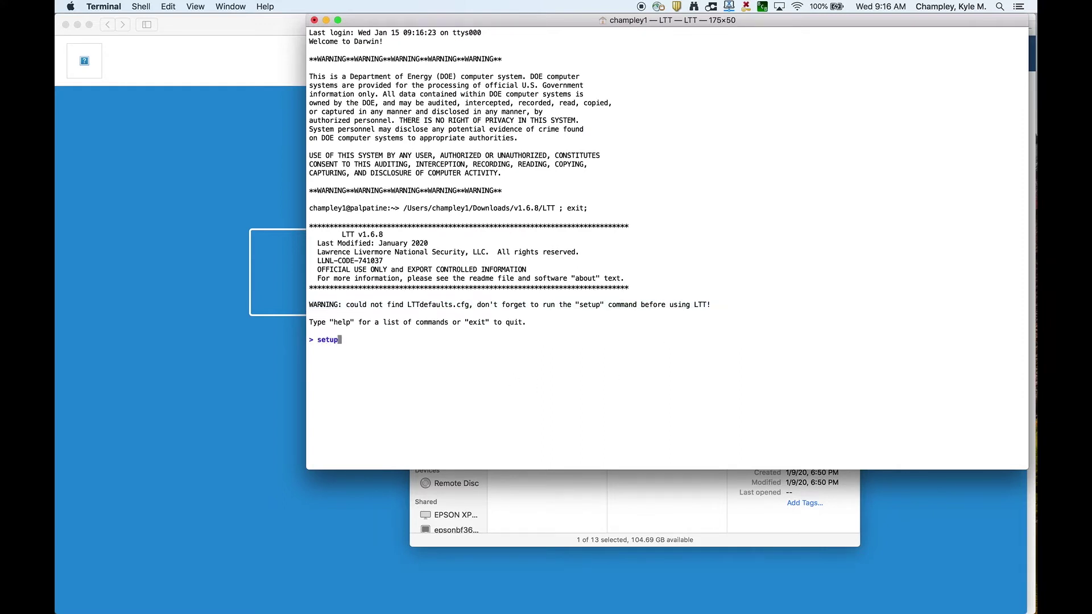
key(Return)
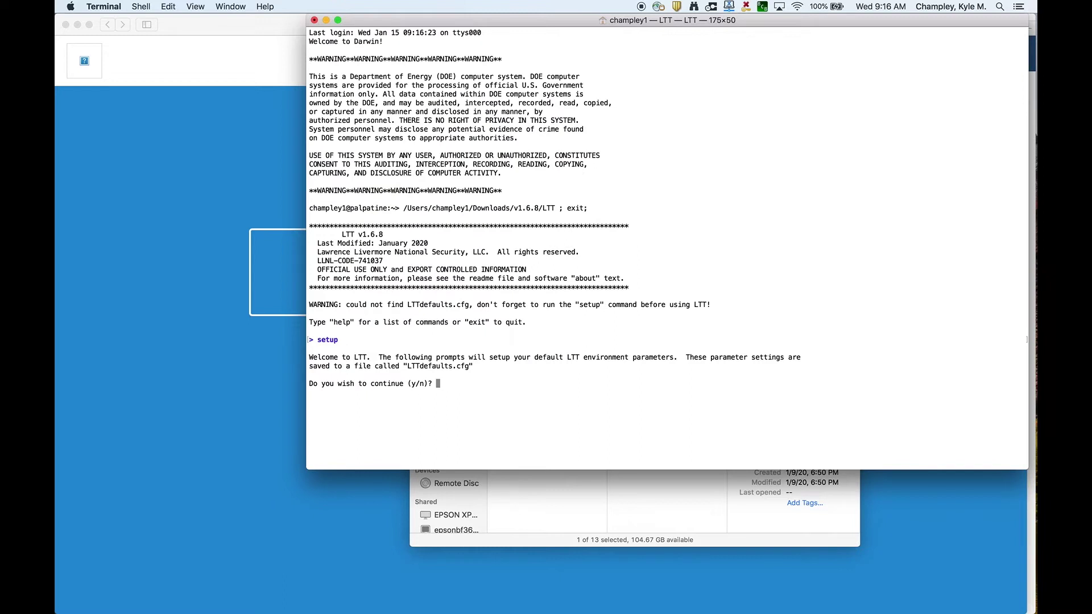
drag(407, 365, 471, 367)
click(505, 396)
text(y)
key(Return)
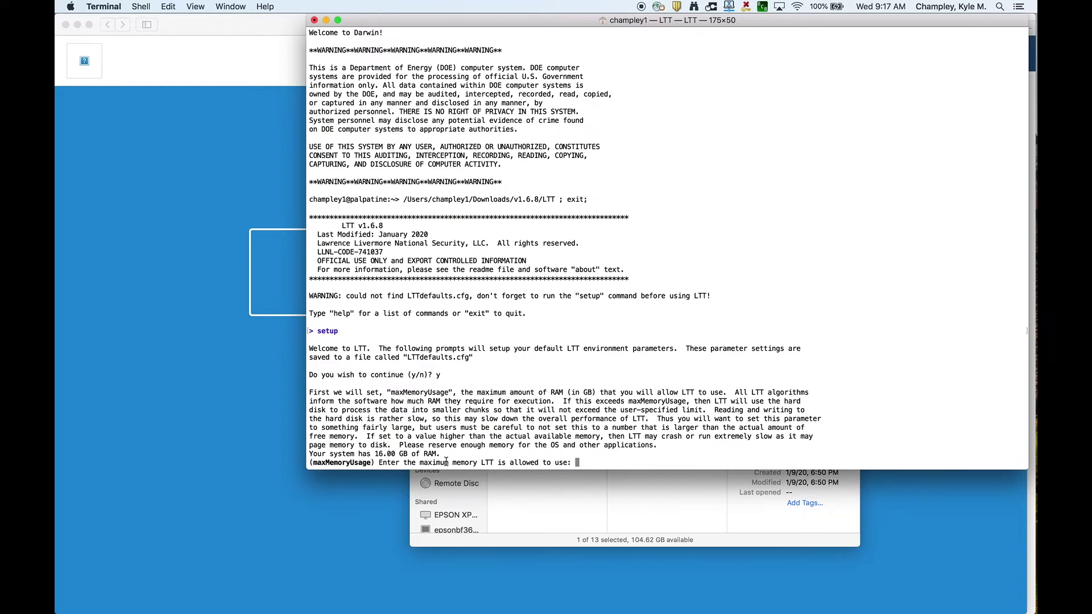
Step: Enter 12 as maxMemoryUsage on the 16 GB system
drag(308, 454, 443, 454)
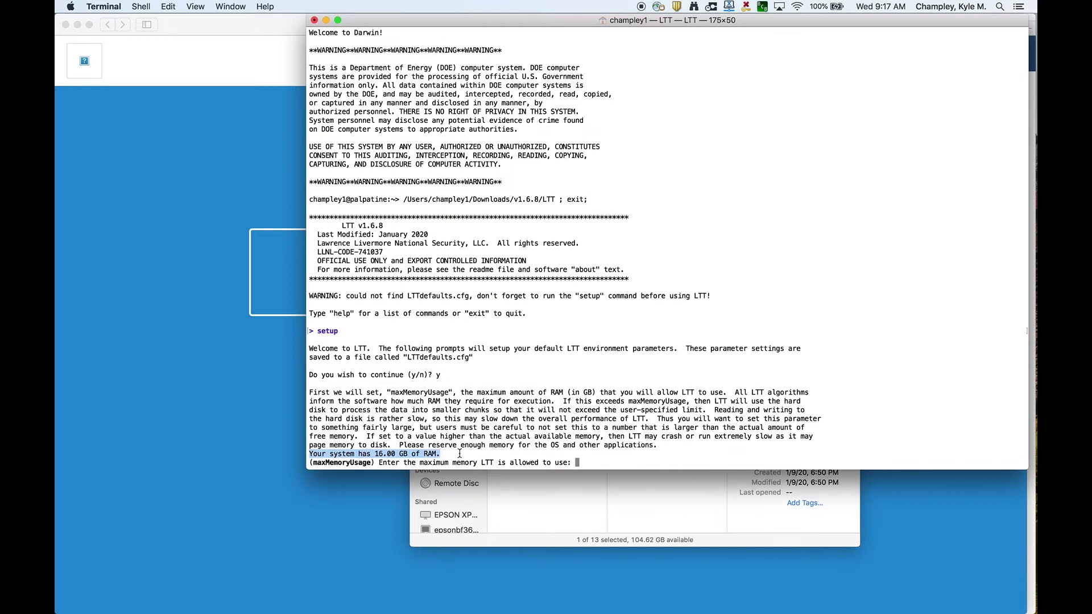
click(641, 451)
text(12)
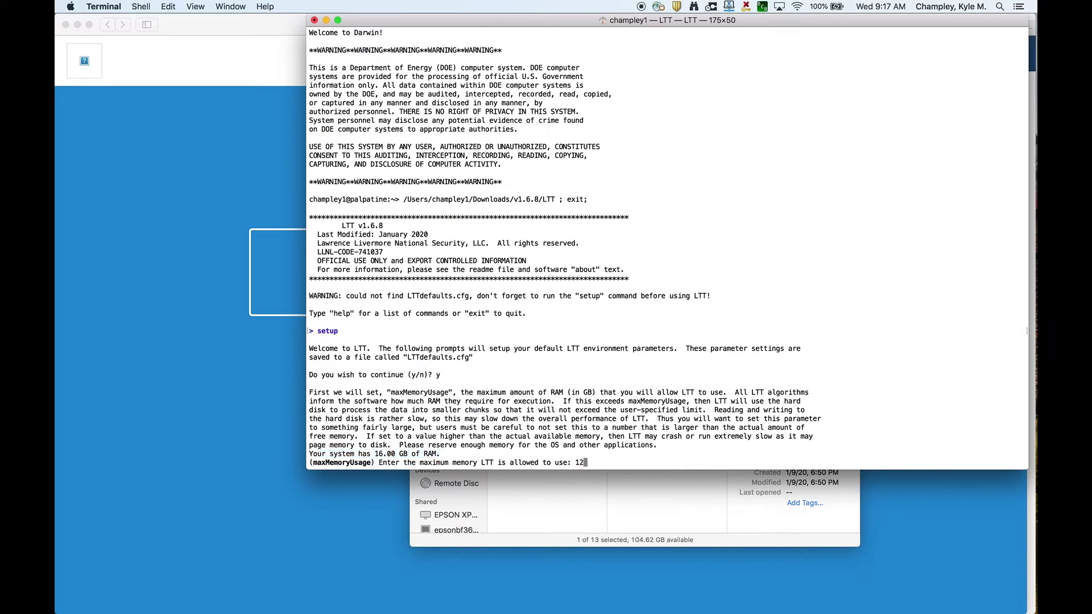
Step: Confirm the 12 GB memory limit and set ImageJpath to /Applications/ImageJ
key(Return)
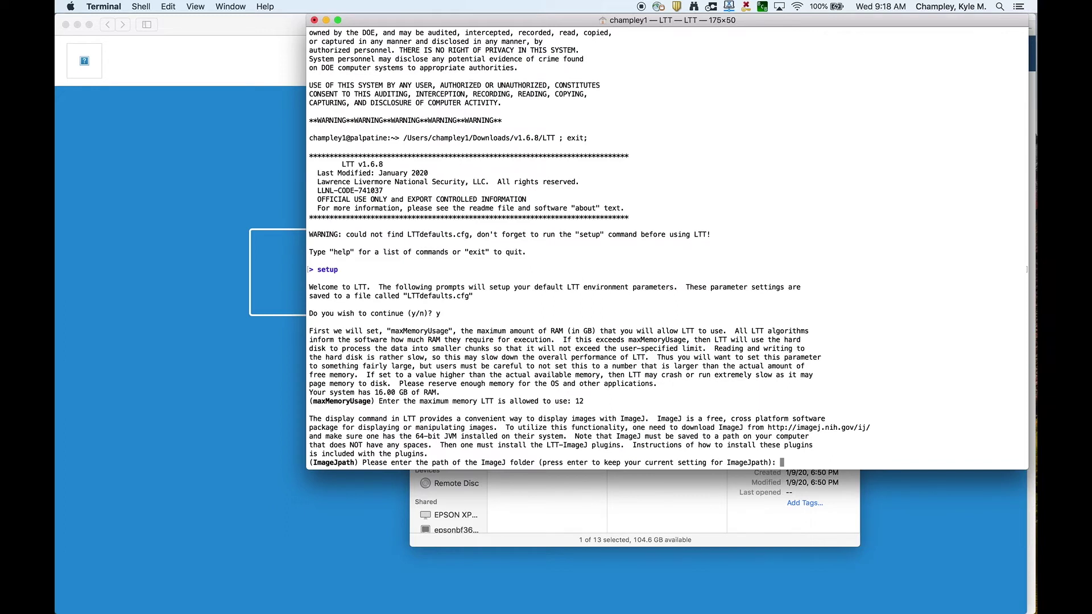
text(/Apploi)
key(BackSpace)
key(BackSpace)
key(Tab)
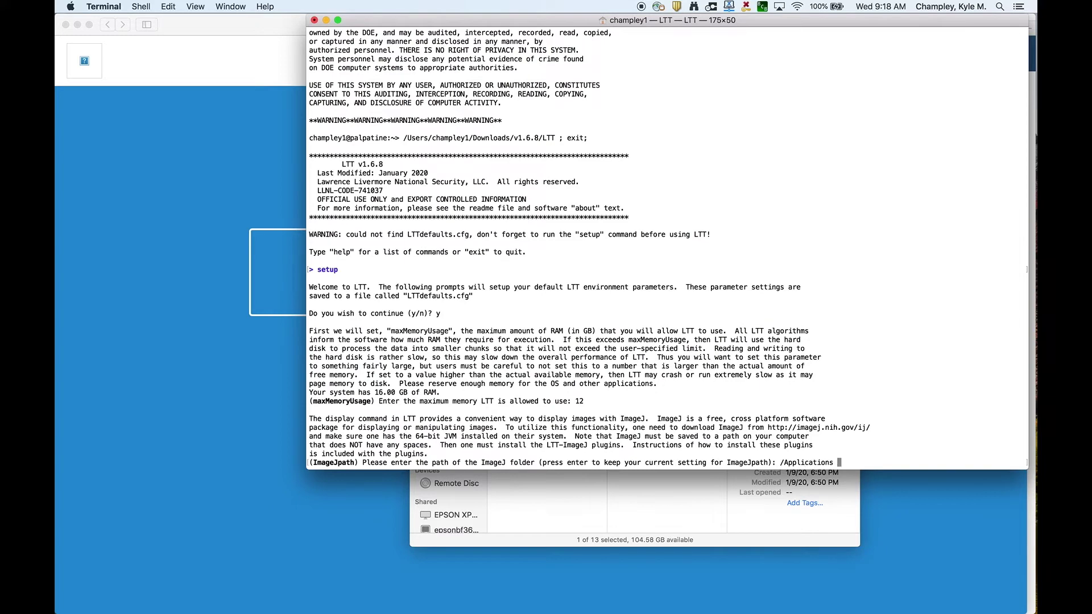
key(BackSpace)
text(/ImageJ)
key(Return)
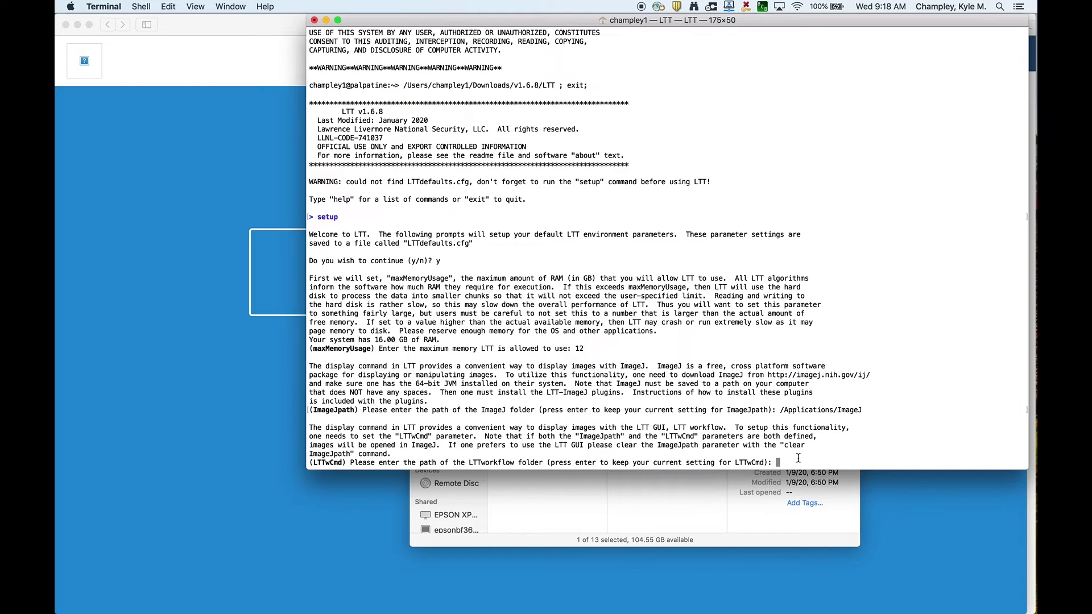
Step: Leave the LTTwCmd path blank and answer n to retrying after the not-found error
key(Return)
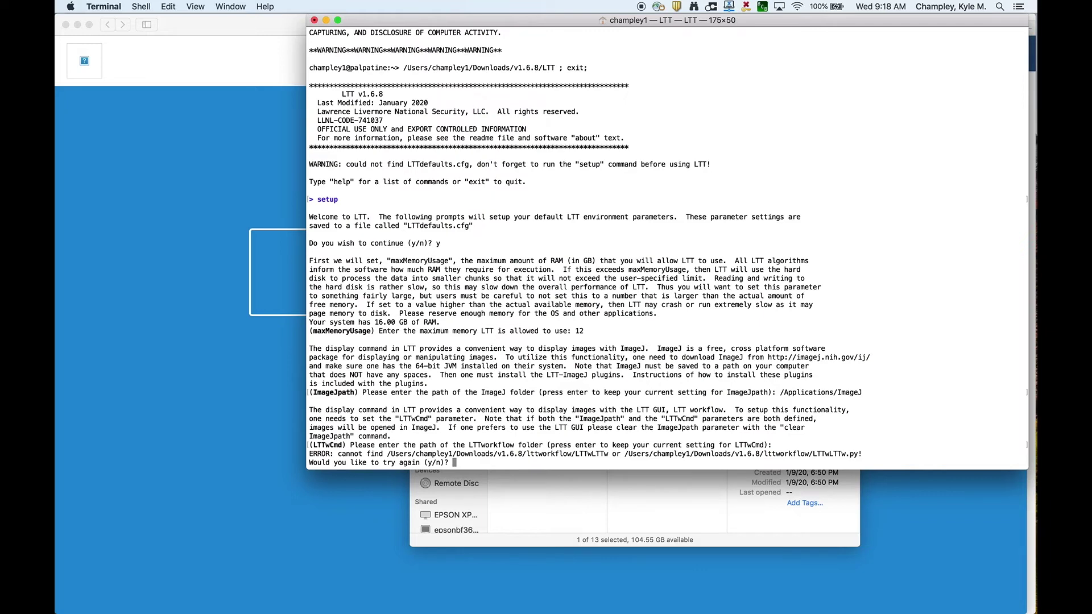
text(n)
key(Return)
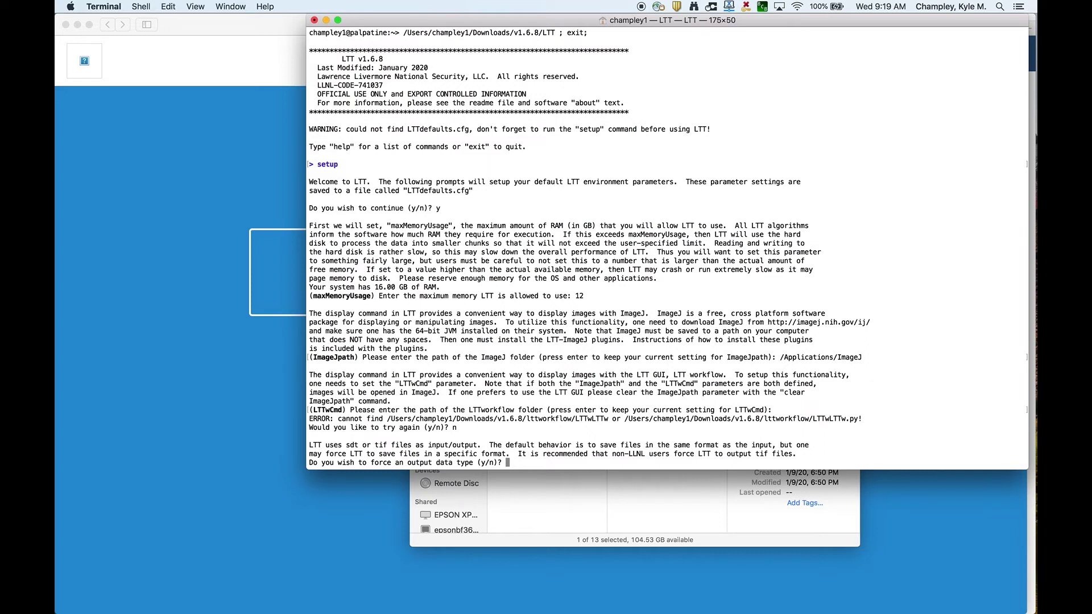
Step: Force LTT to save output as tif files and enable hardware parallelization
text(y)
key(Return)
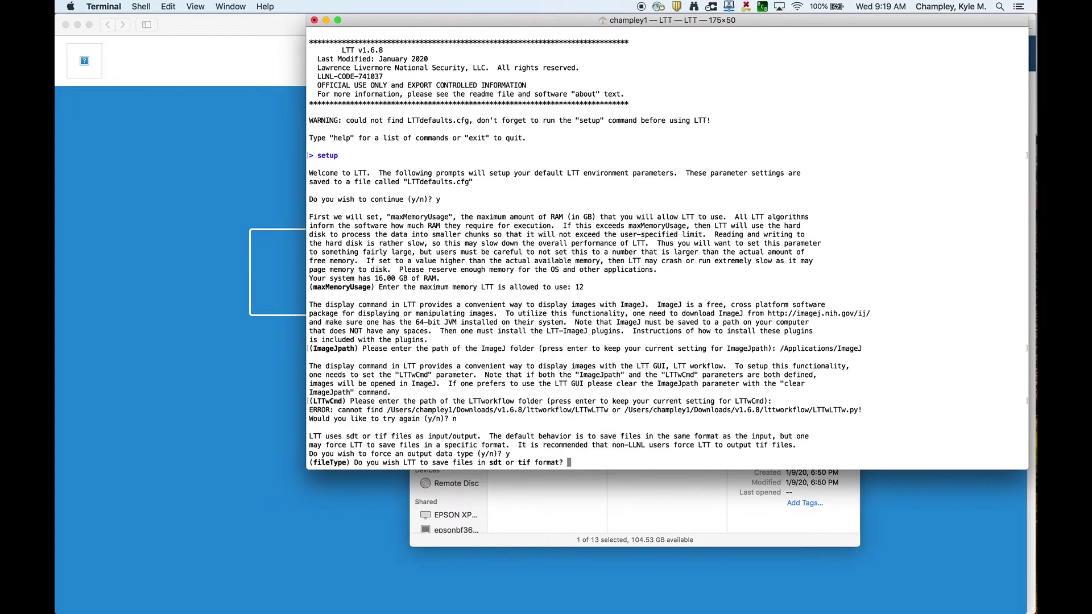
text(tif)
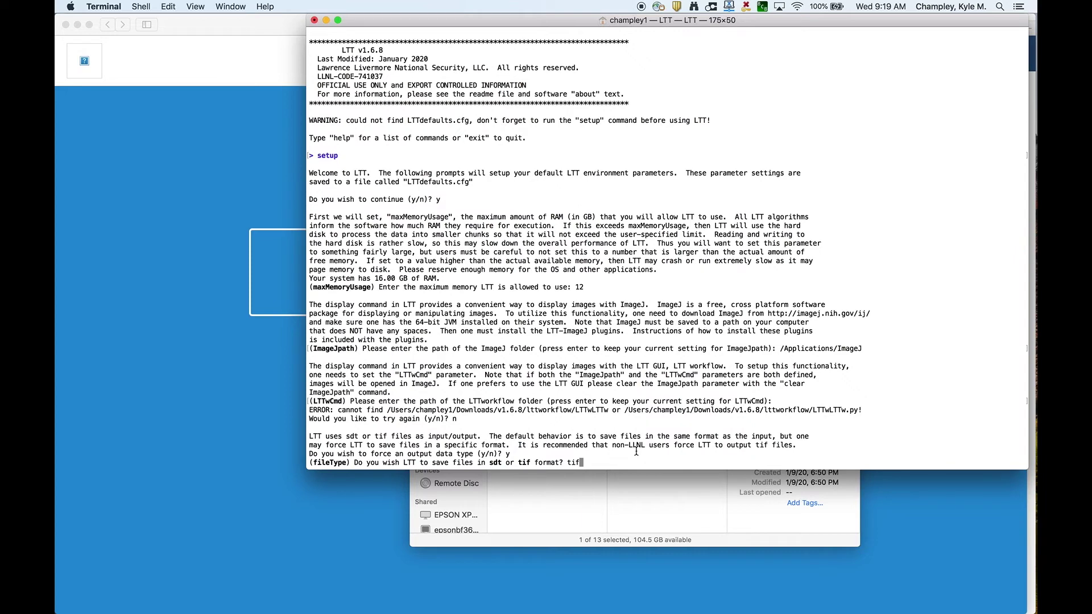
key(Return)
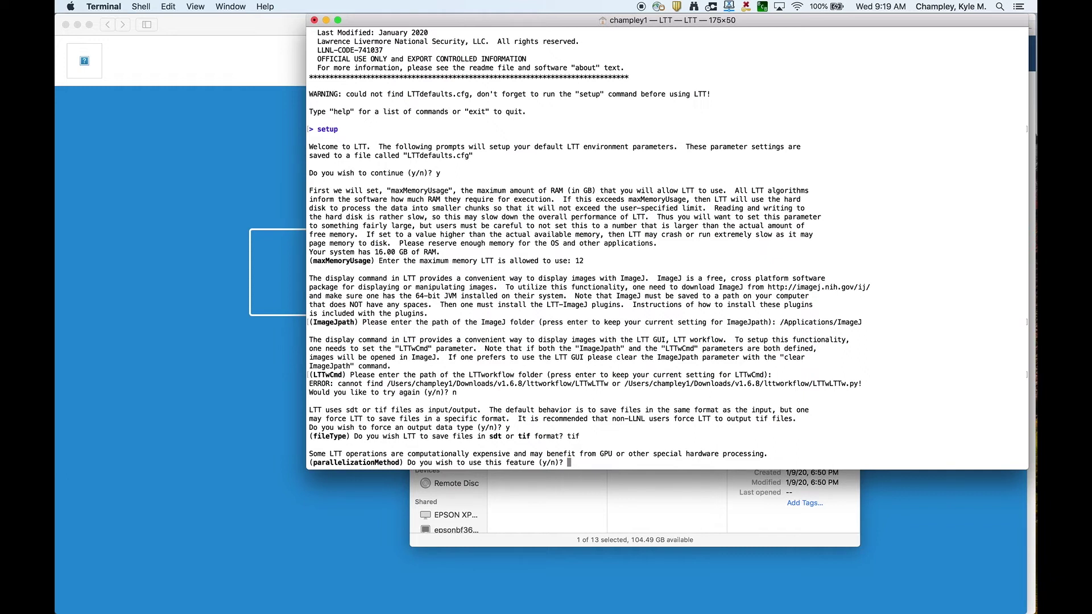
text(y)
key(Return)
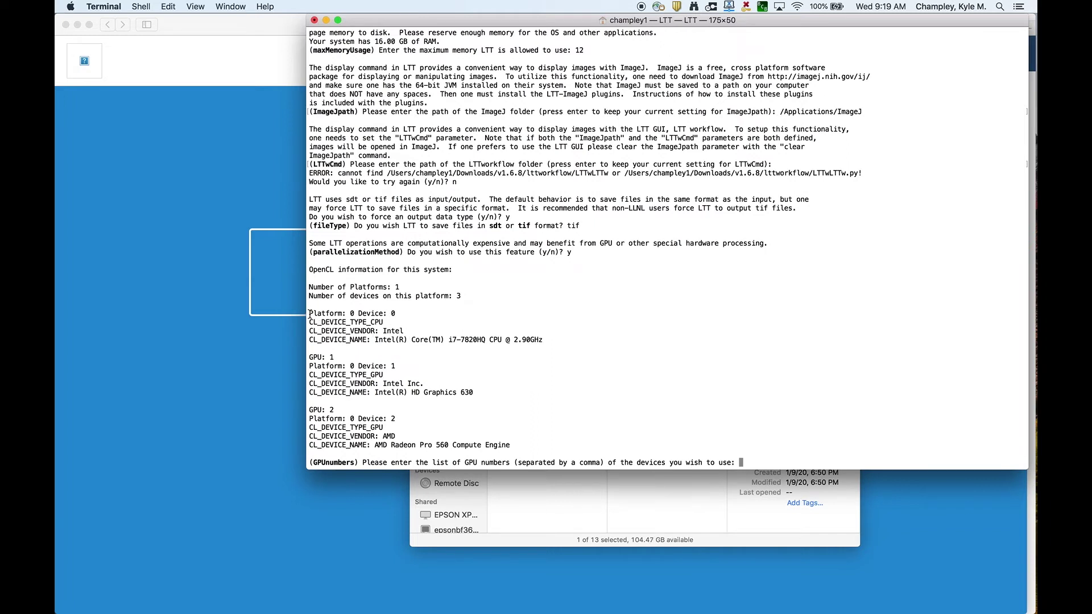
Step: Review the listed OpenCL CPU device and the two GPU devices
drag(310, 314, 575, 339)
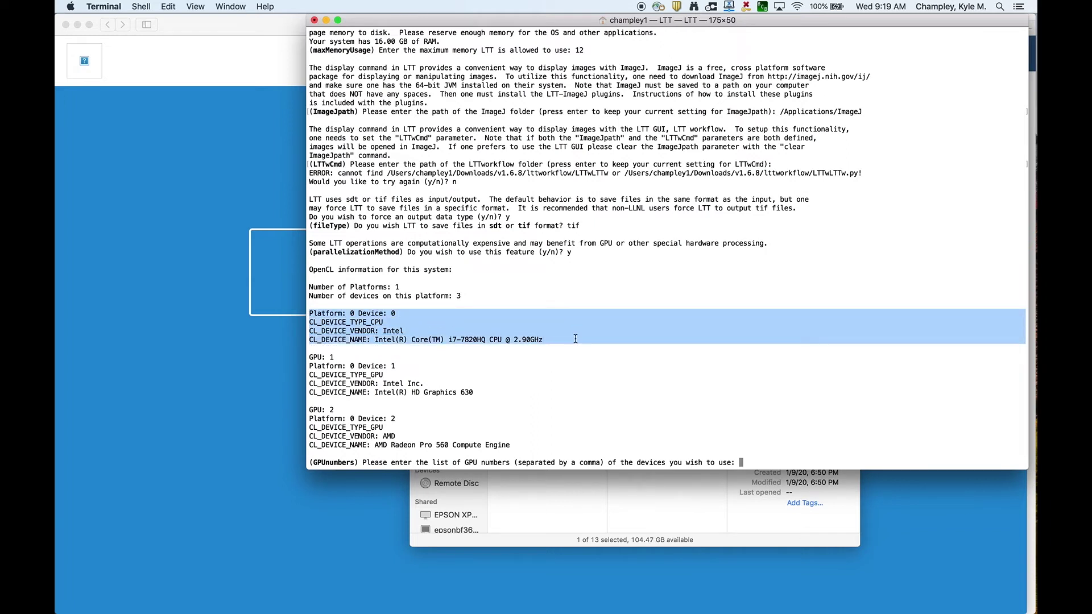
click(576, 339)
drag(309, 357, 520, 446)
click(358, 383)
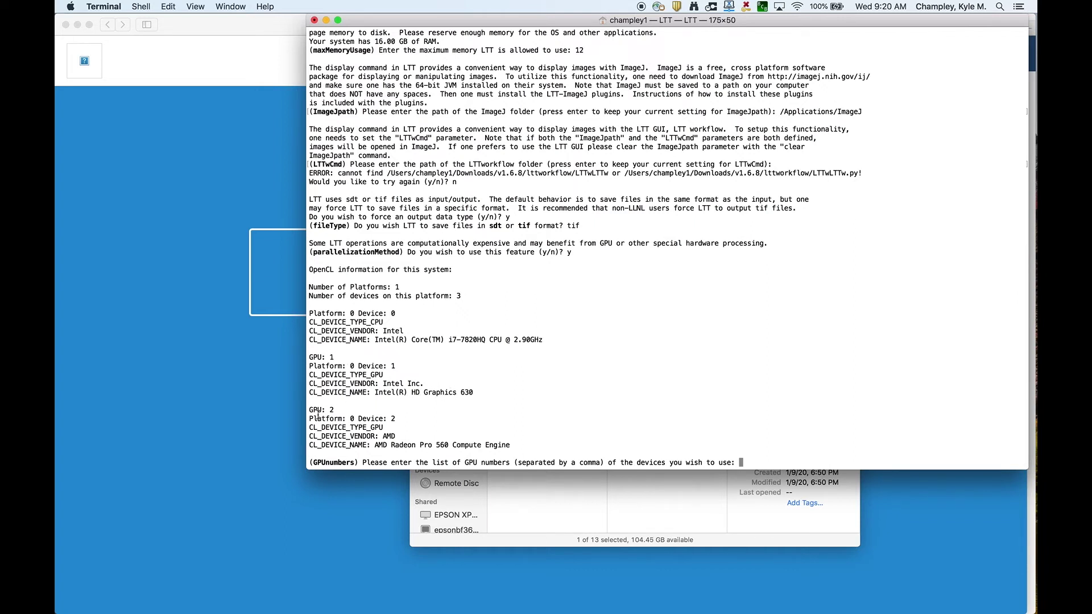
right_click(371, 445)
click(492, 449)
Step: Use GPU 2 with a 1 GB memory chunk, saving the defaults to LTTdefaults.cfg
text(1,2)
drag(309, 357, 336, 358)
drag(338, 410, 307, 411)
click(484, 409)
key(Left)
key(BackSpace)
key(BackSpace)
key(BackSpace)
key(BackSpace)
key(BackSpace)
key(BackSpace)
text(2)
key(Return)
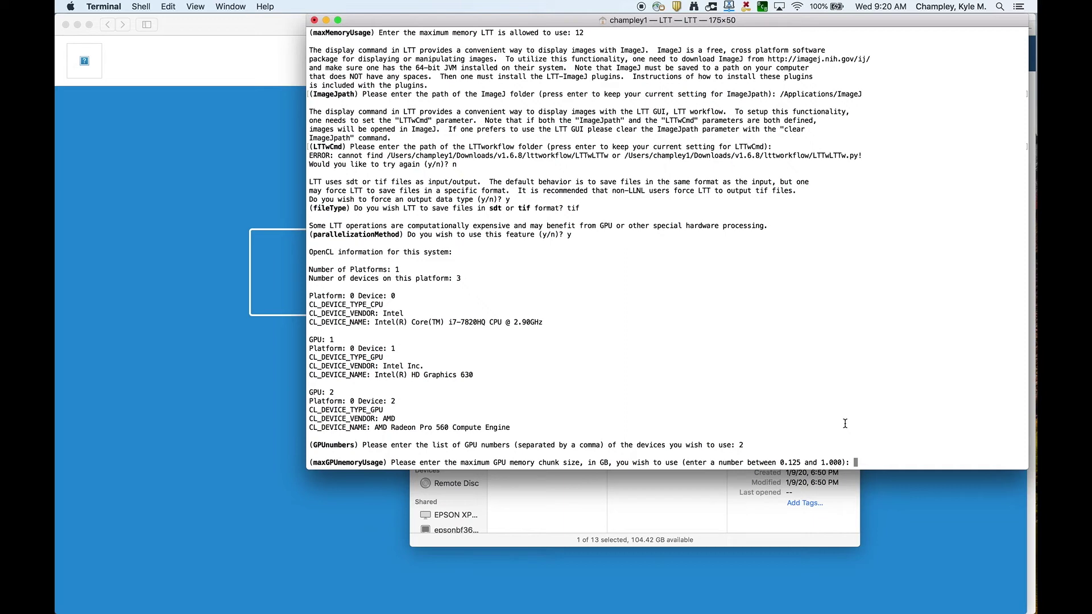
text(1)
key(Return)
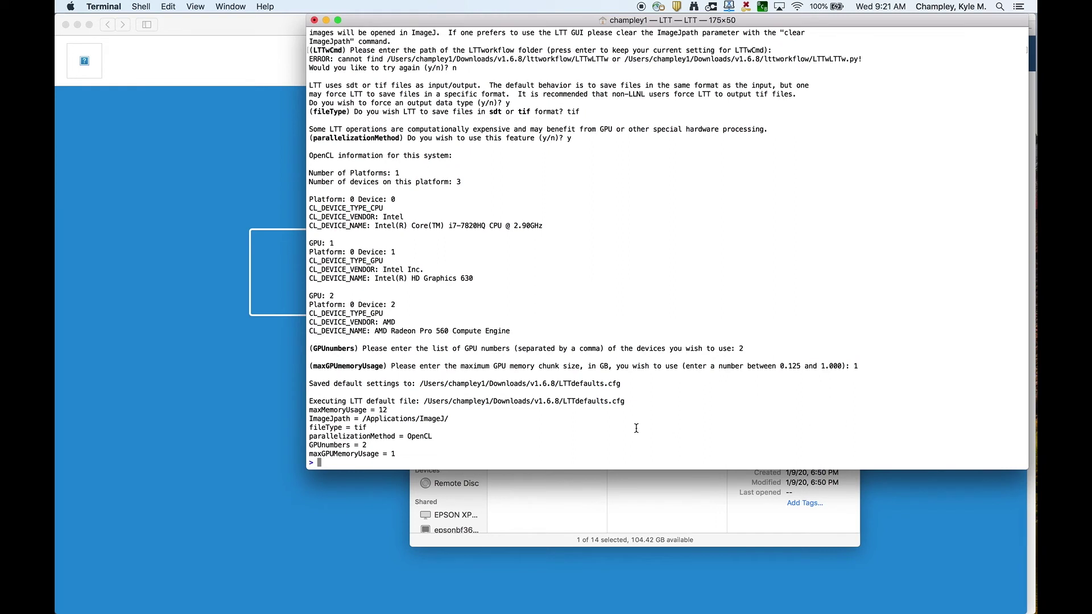
Step: Check the new LTTdefaults.cfg in the v1.6.8 folder, then exit LTT
click(693, 542)
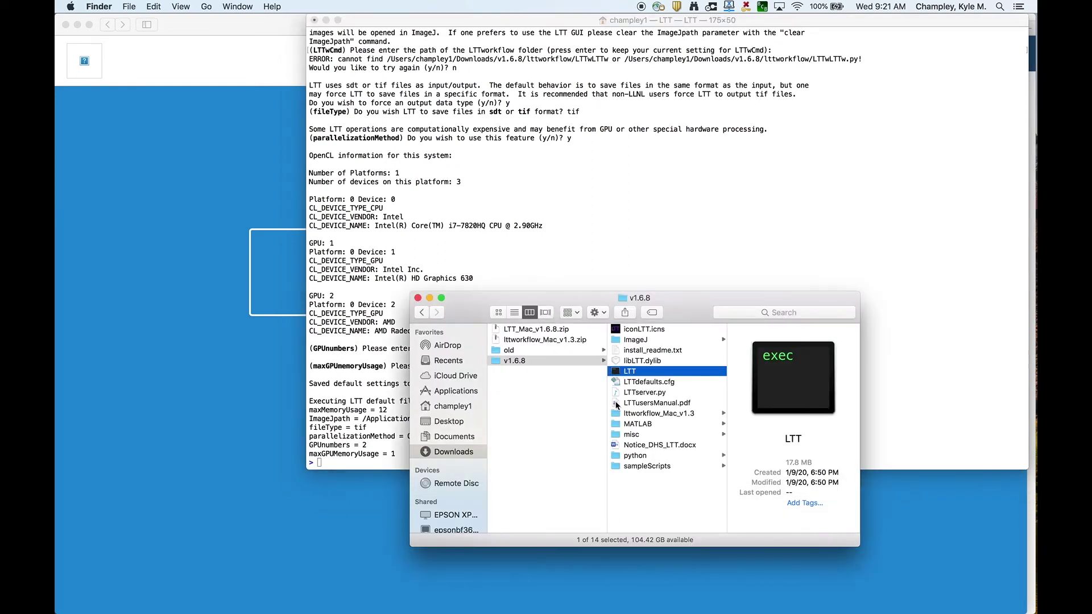
click(630, 384)
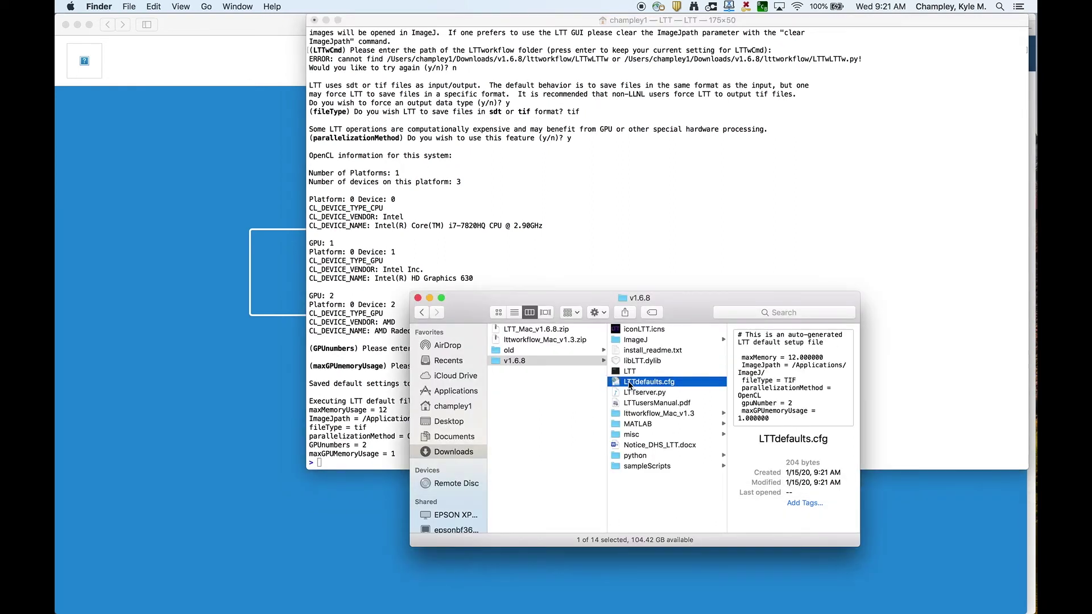
click(647, 494)
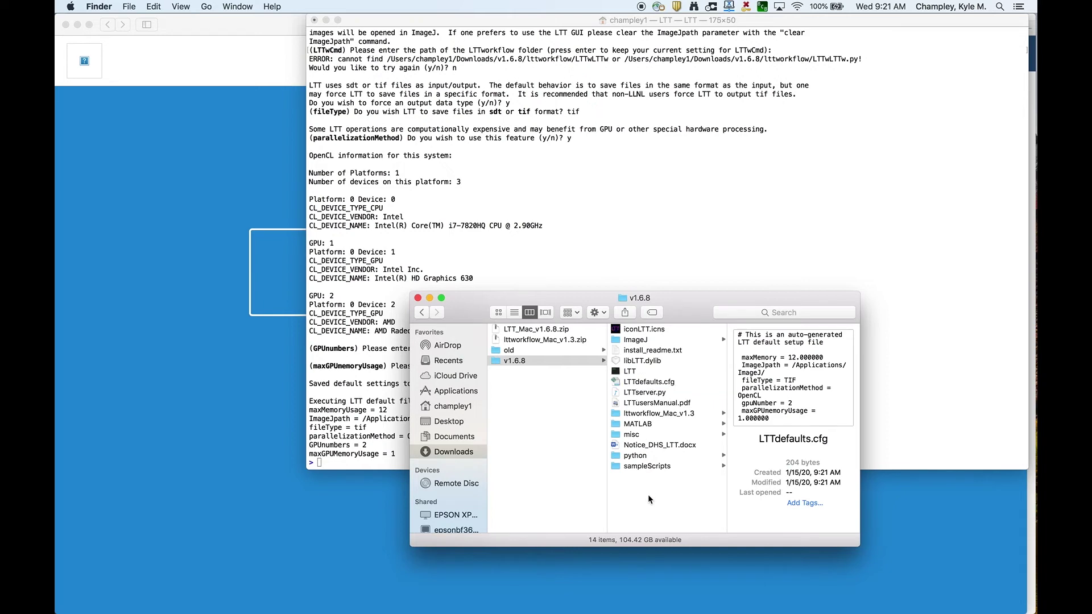
click(496, 222)
text(exit)
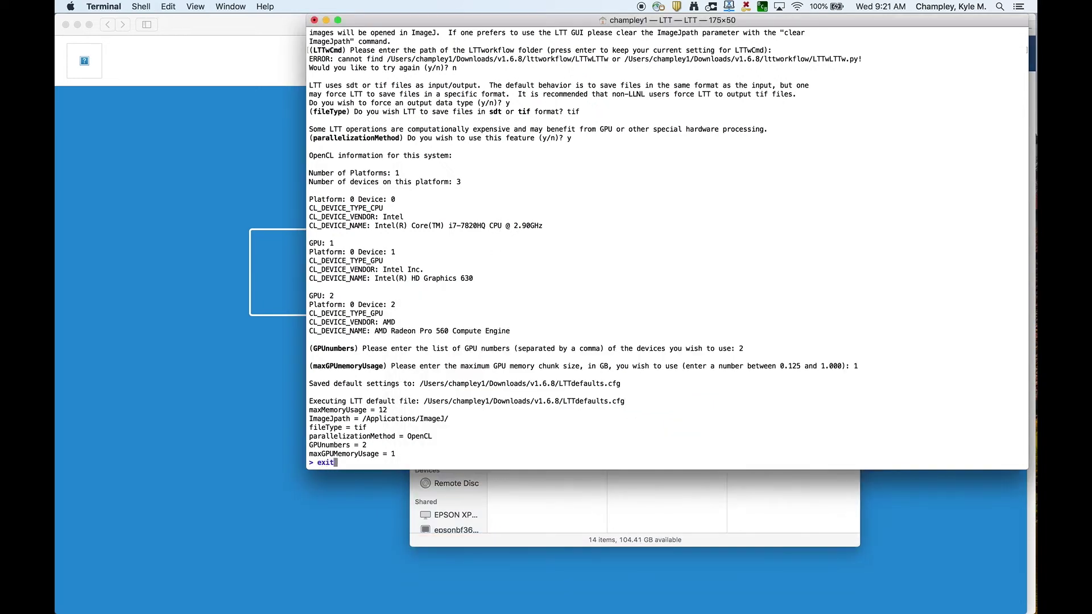
key(Return)
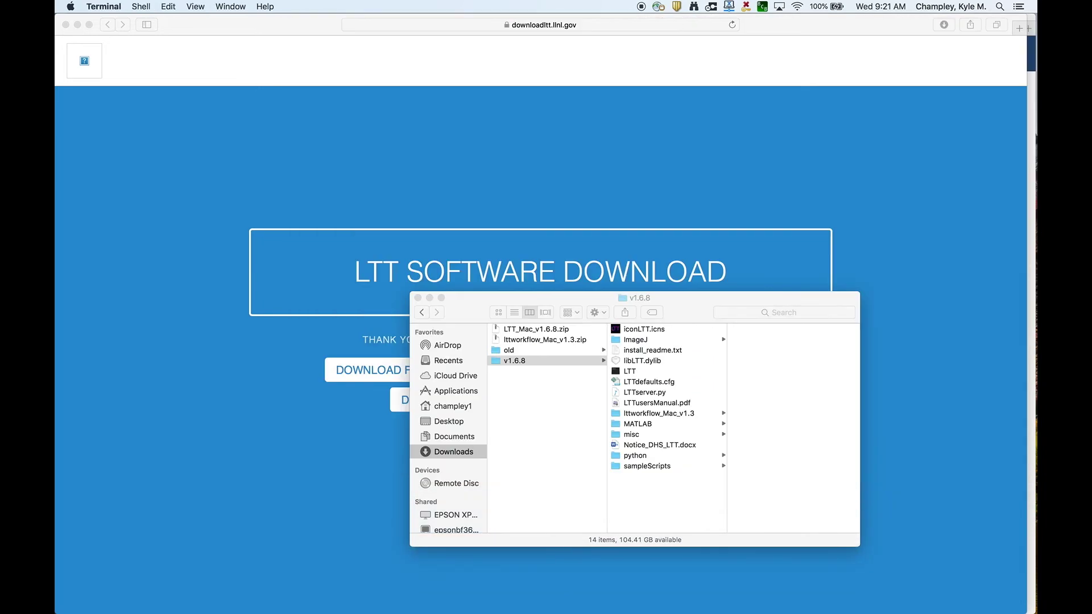
Step: Relaunch LTT to confirm it loads the six saved defaults, then exit and return to Finder
click(703, 308)
double_click(624, 372)
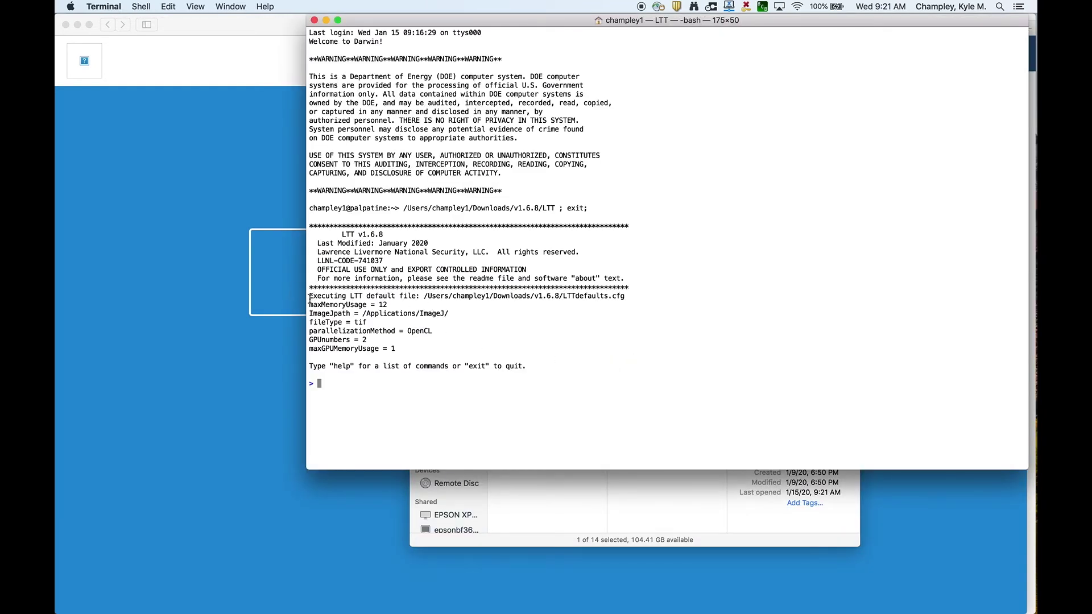
drag(308, 306, 426, 353)
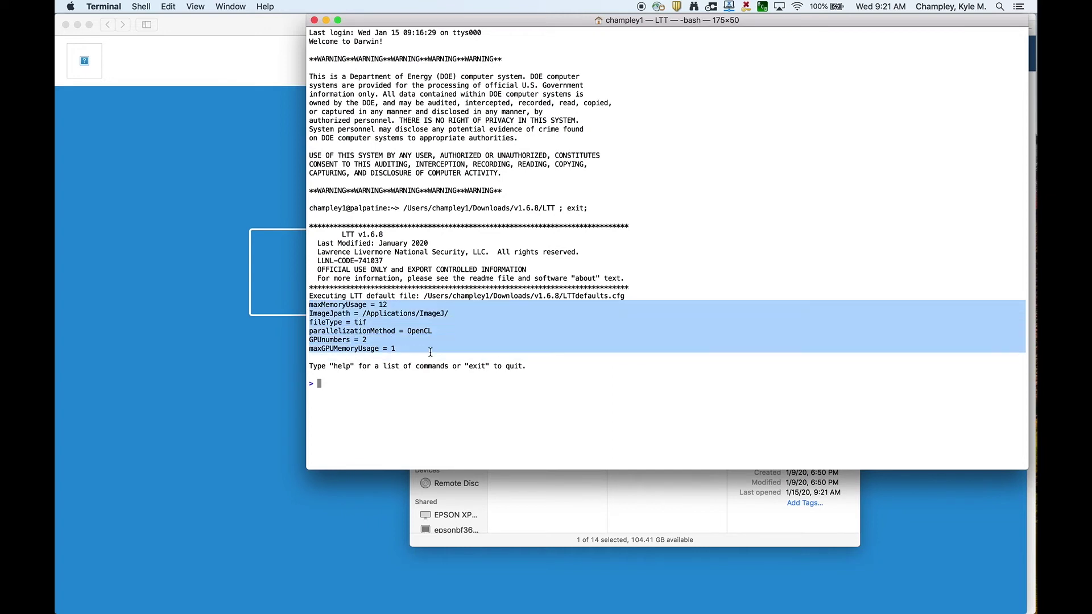
click(429, 365)
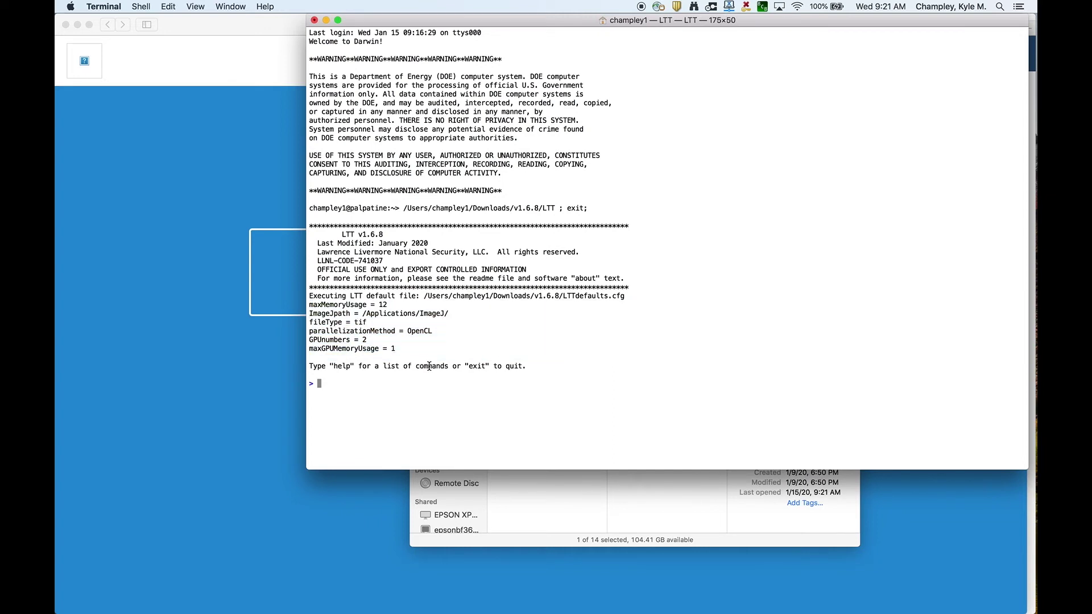
text(exit)
key(Return)
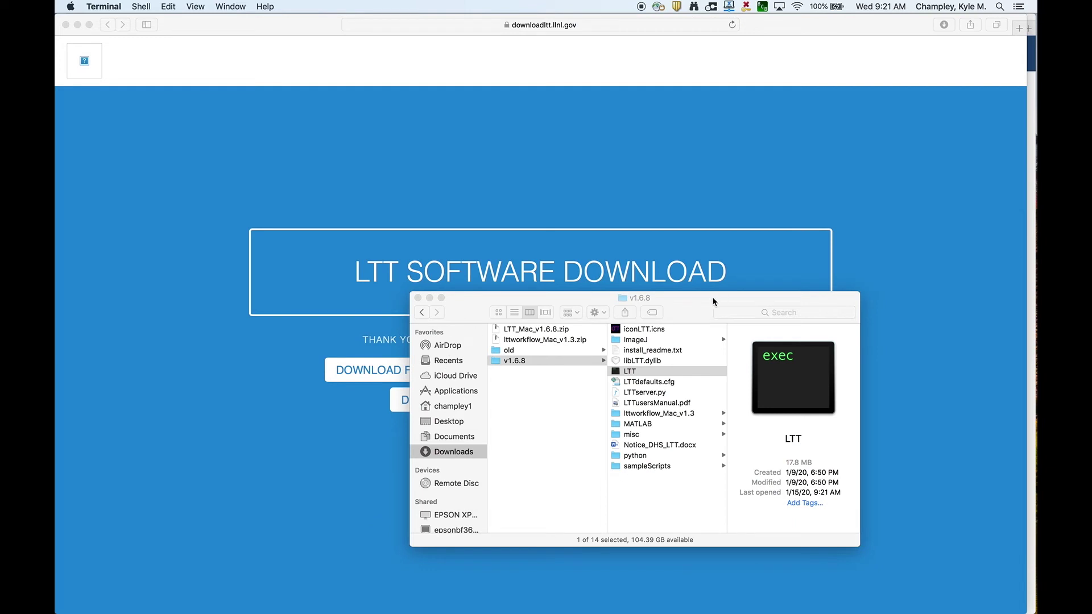
click(693, 310)
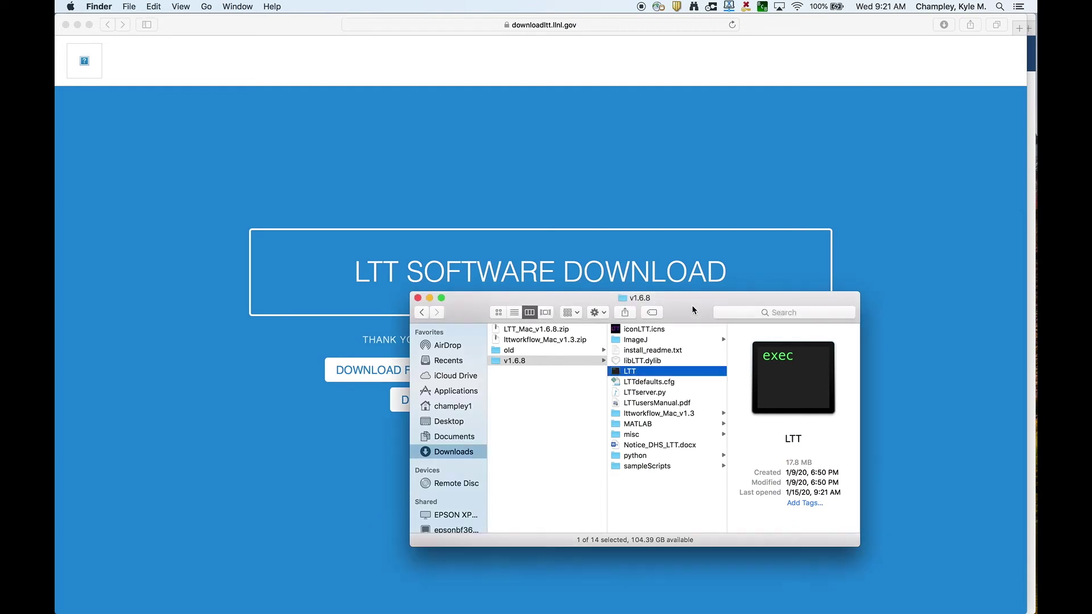
double_click(620, 382)
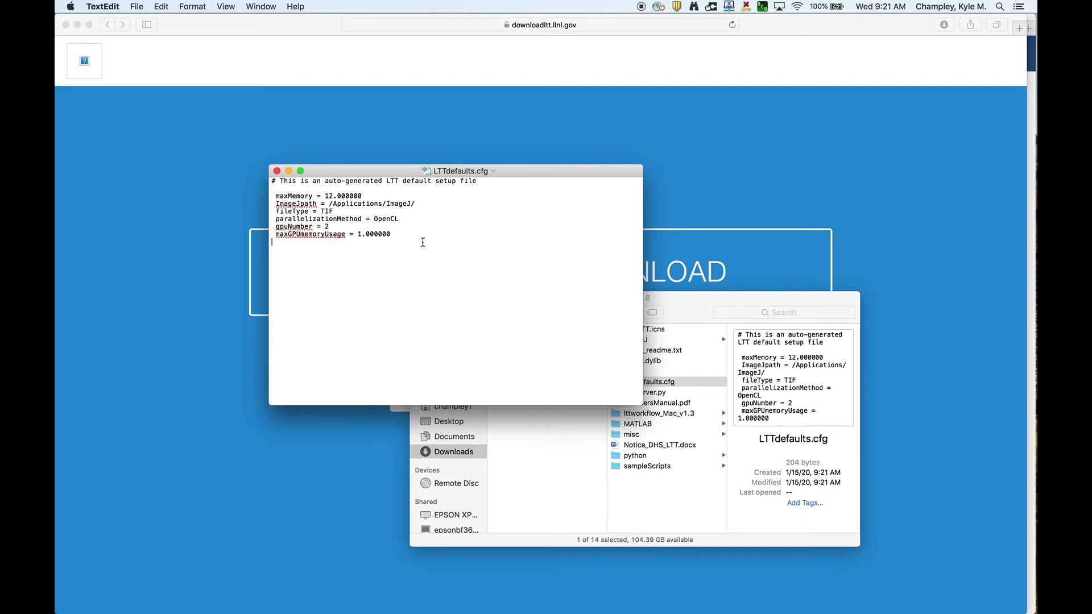
click(273, 250)
click(277, 171)
Step: Try launching LTTw from lttworkflow_Mac_v1.3 and dismiss the unidentified-developer warning
click(681, 312)
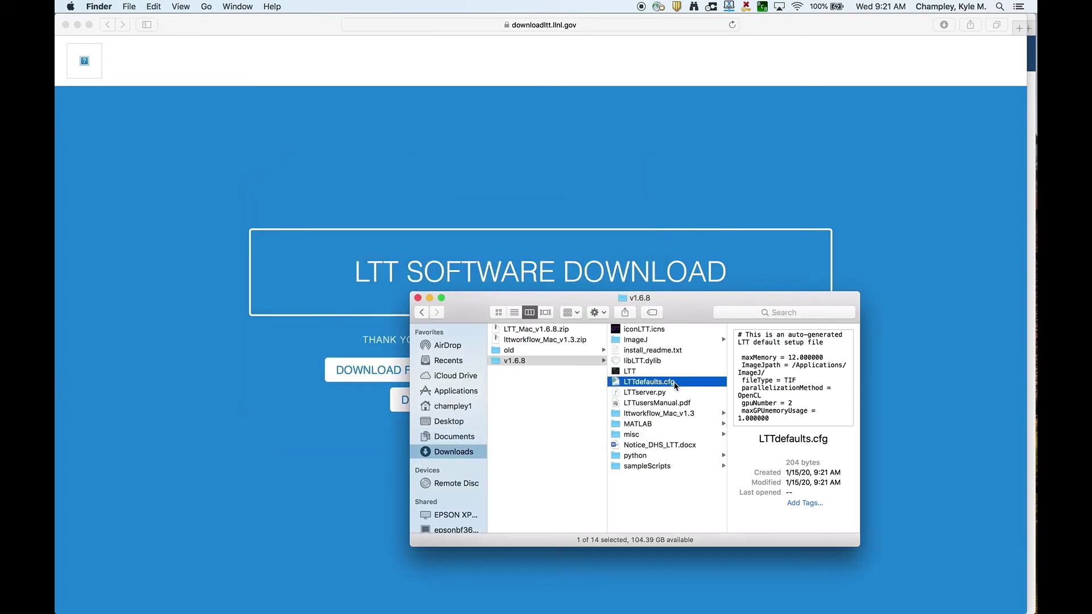
click(673, 415)
scroll(771, 489, down, 15)
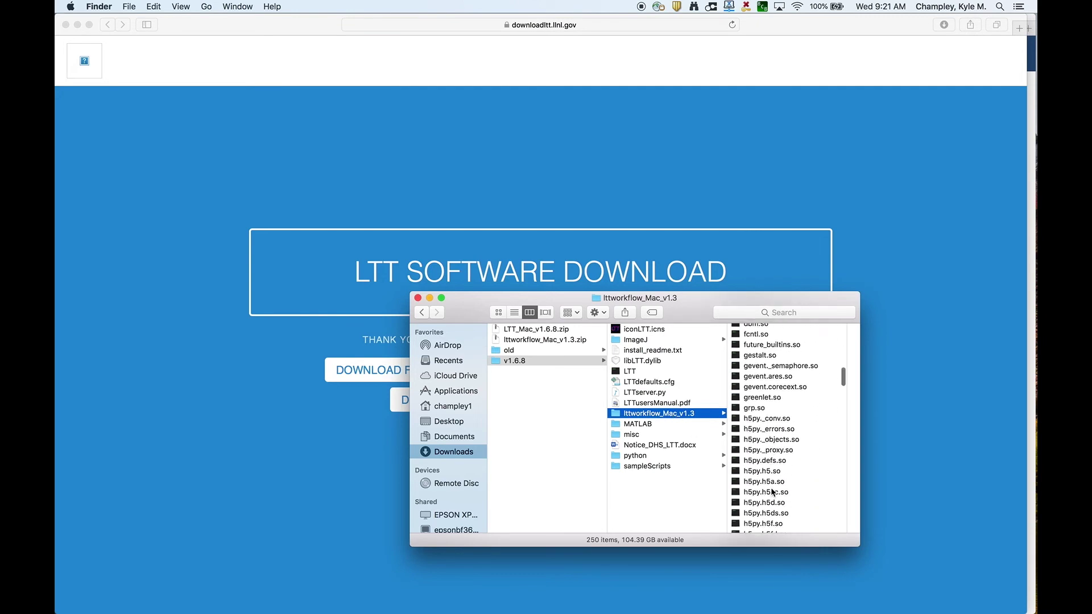
scroll(771, 493, down, 10)
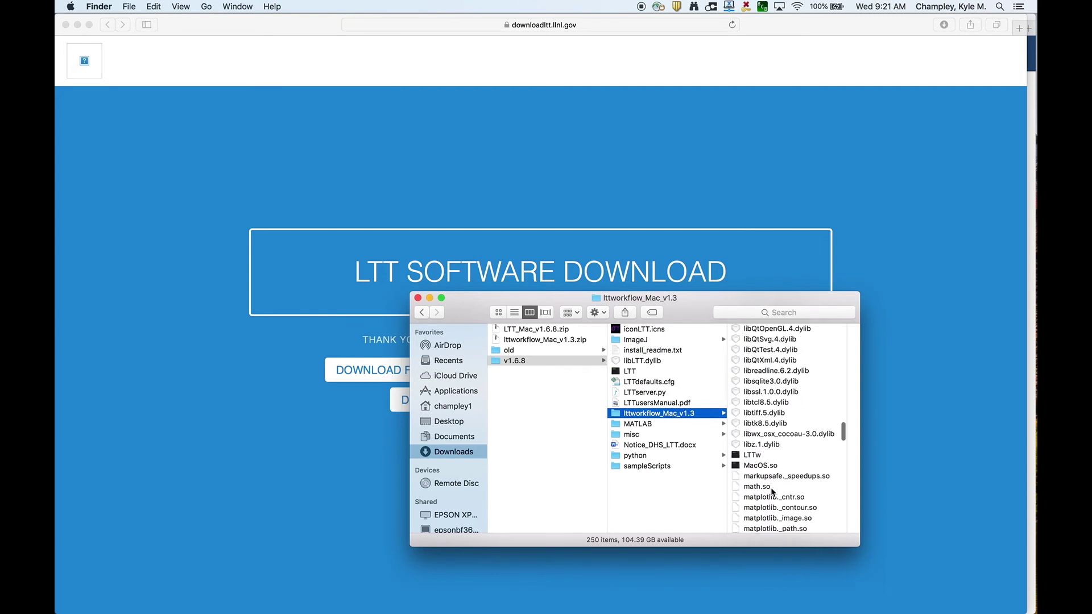
click(748, 458)
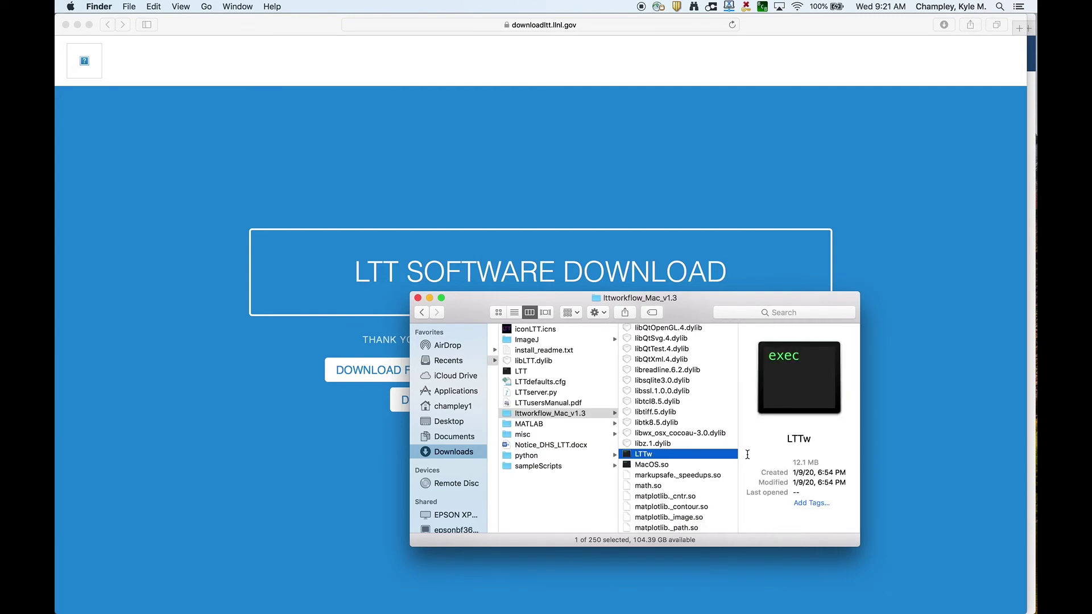
double_click(628, 457)
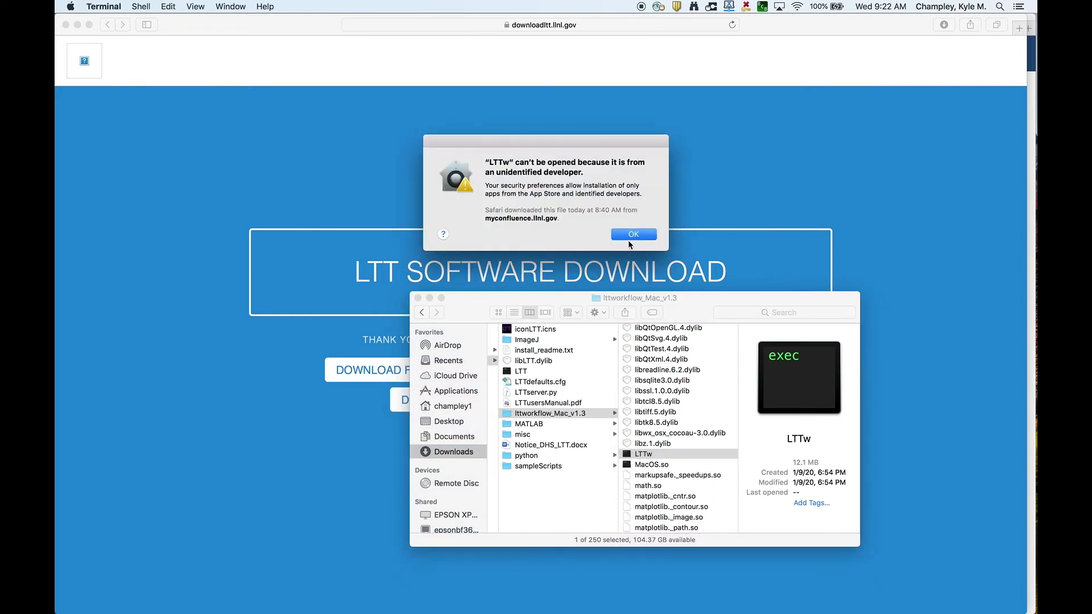
click(632, 236)
Step: Open LTTw with Terminal.app and confirm running it despite the warning
click(687, 312)
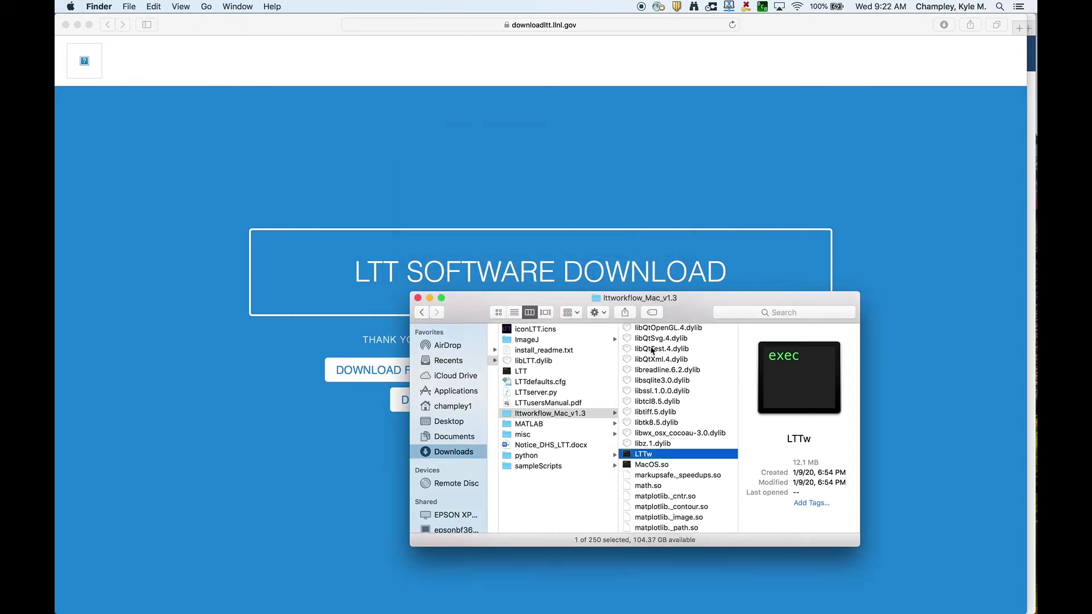
key(Left)
click(628, 455)
right_click(661, 457)
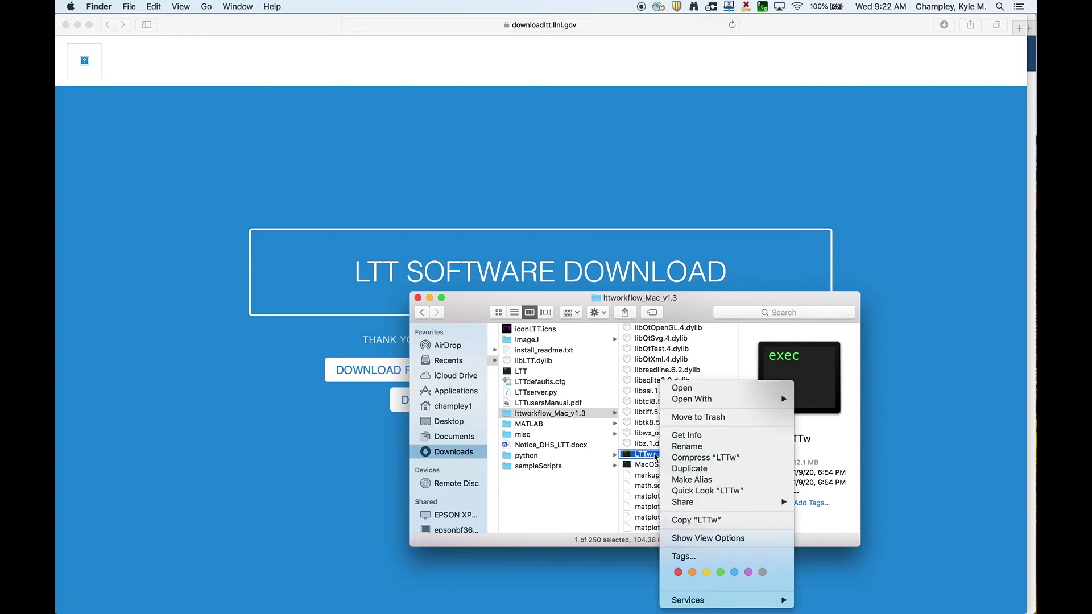
mouse_move(714, 400)
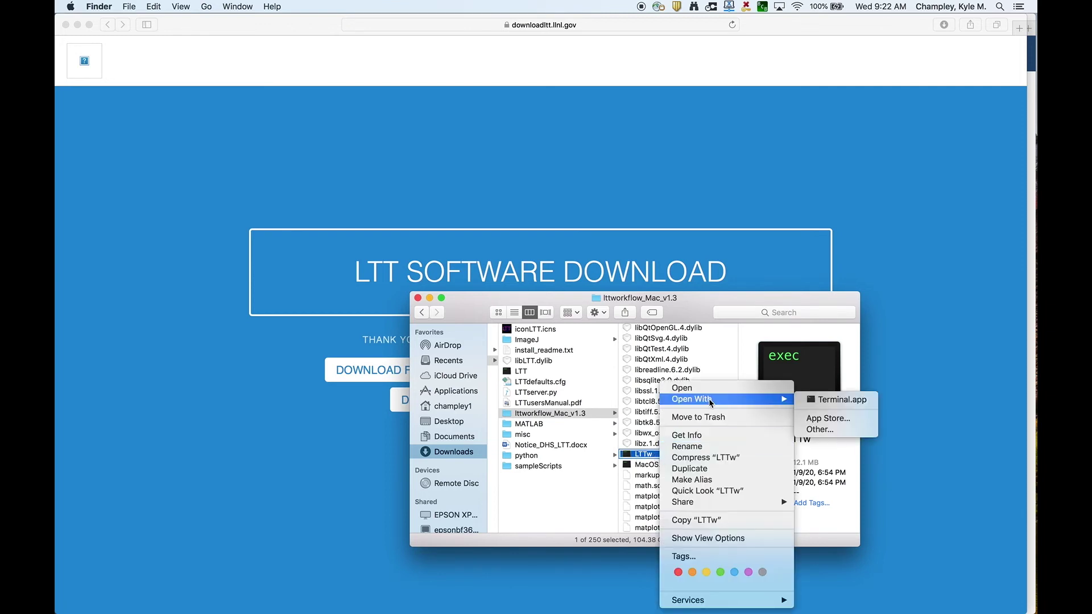
click(842, 399)
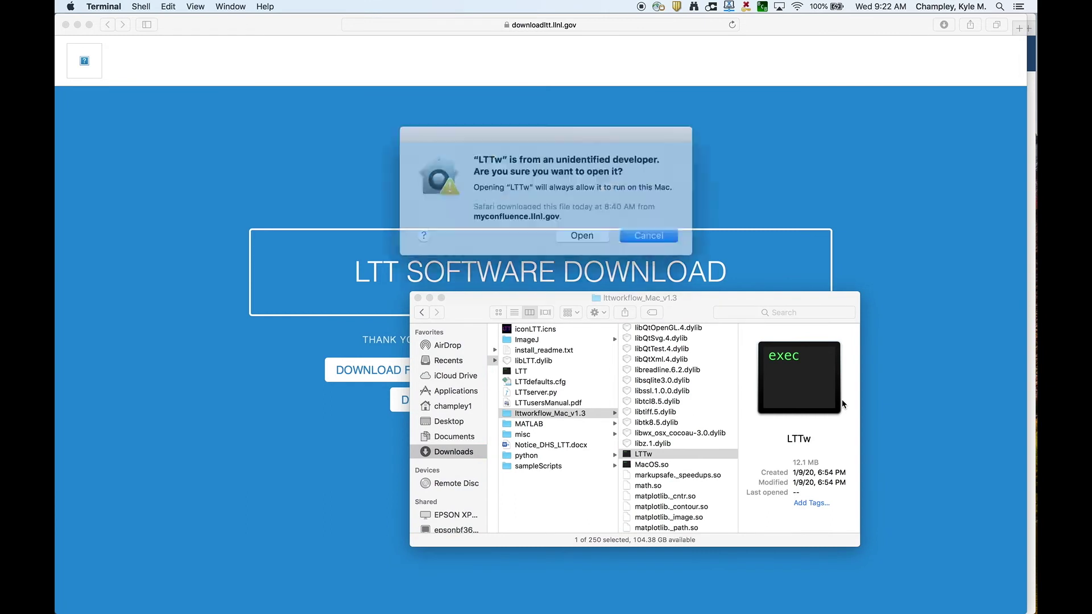
click(576, 228)
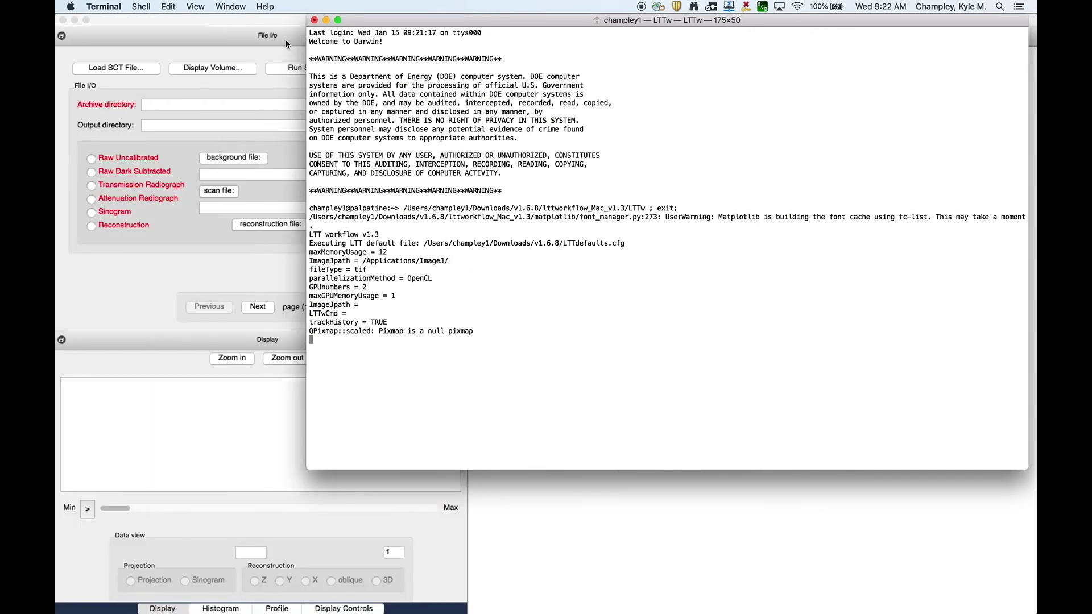
Step: Confirm in the Terminal log that LTTdefaults.cfg values loaded, then bring the LTTw Workflow window forward
click(247, 24)
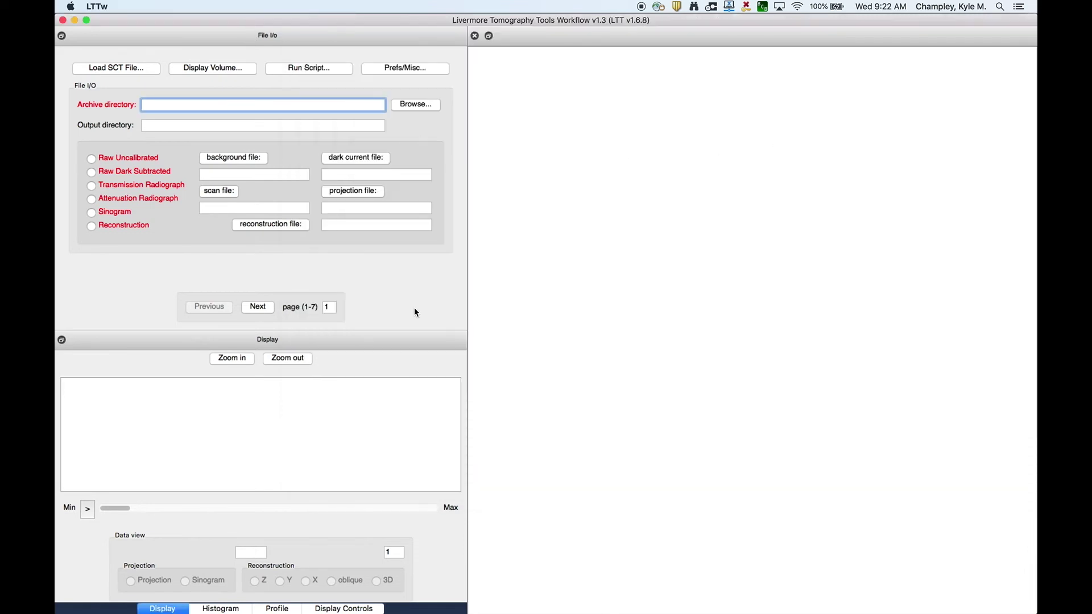
key(super+Tab)
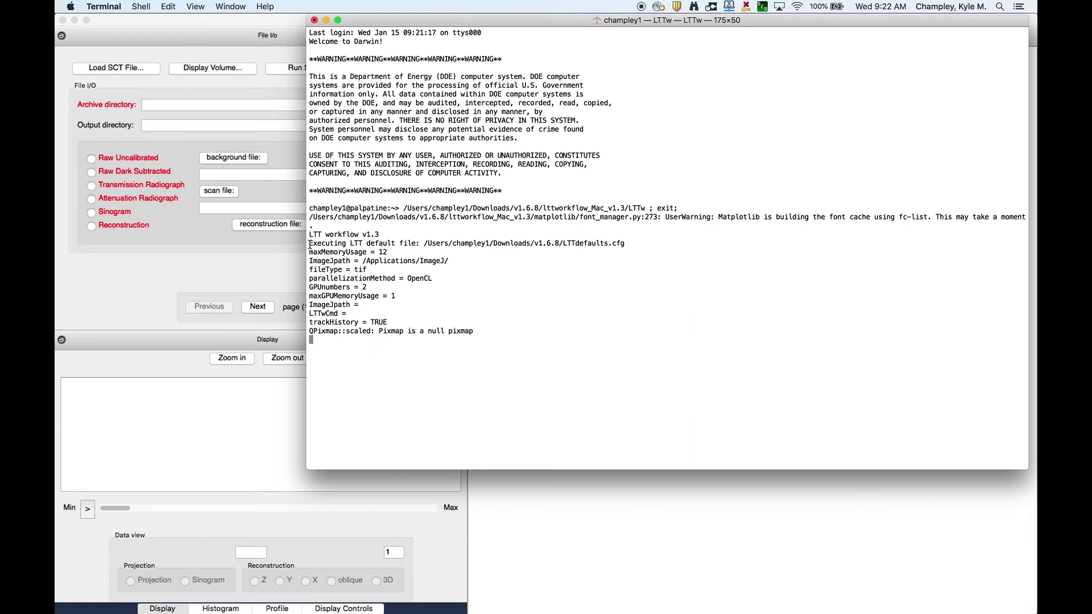
drag(309, 245, 369, 315)
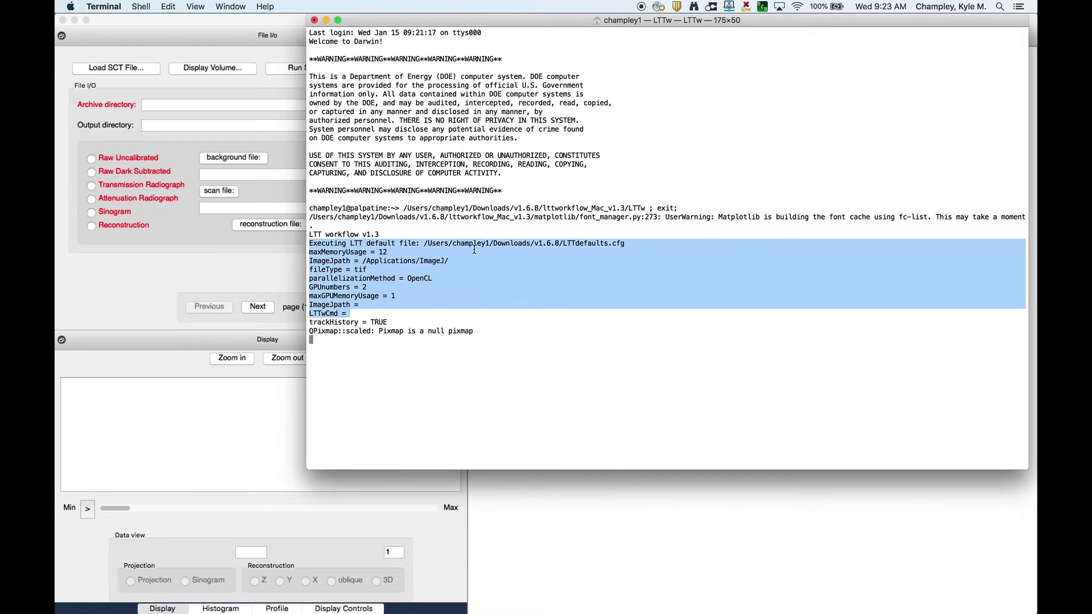
click(425, 434)
click(167, 22)
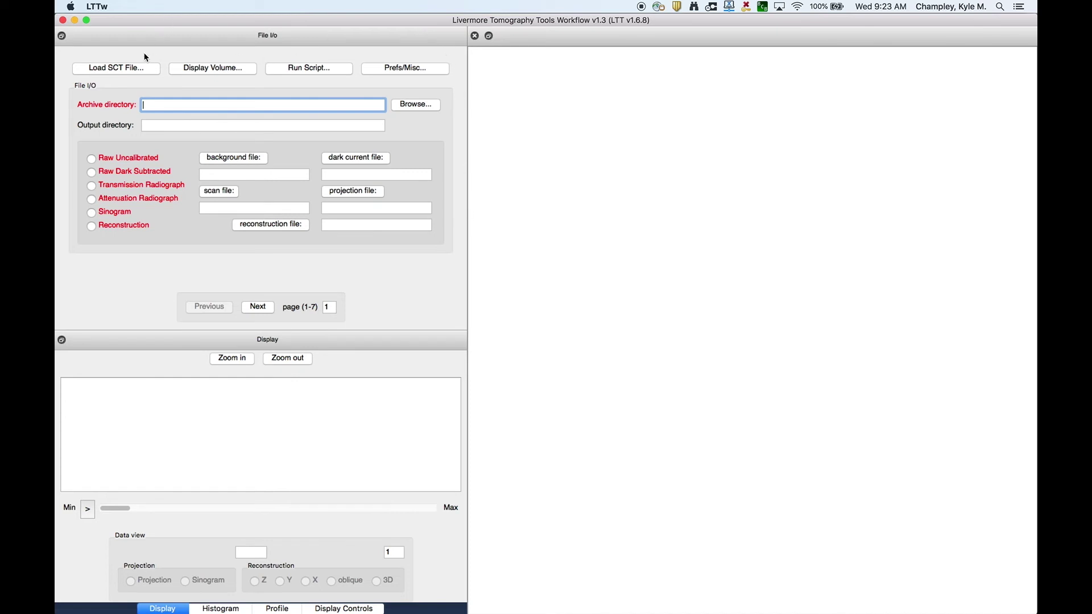
Step: Step forward through the workflow pages and back to the File I/O page
mouse_move(86, 126)
click(262, 309)
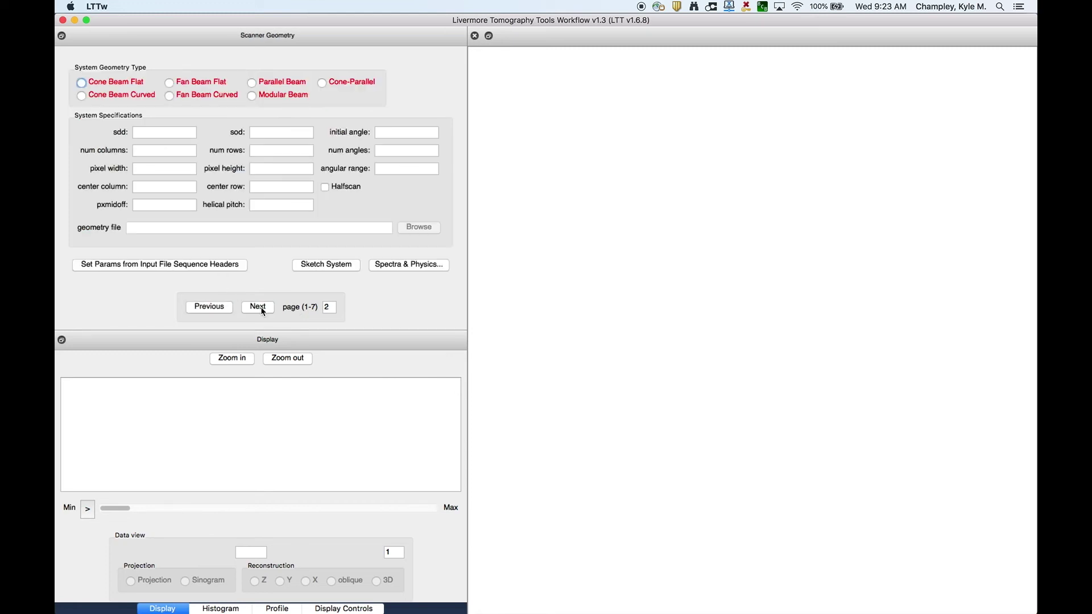
click(259, 307)
click(259, 308)
click(209, 308)
click(208, 307)
click(208, 310)
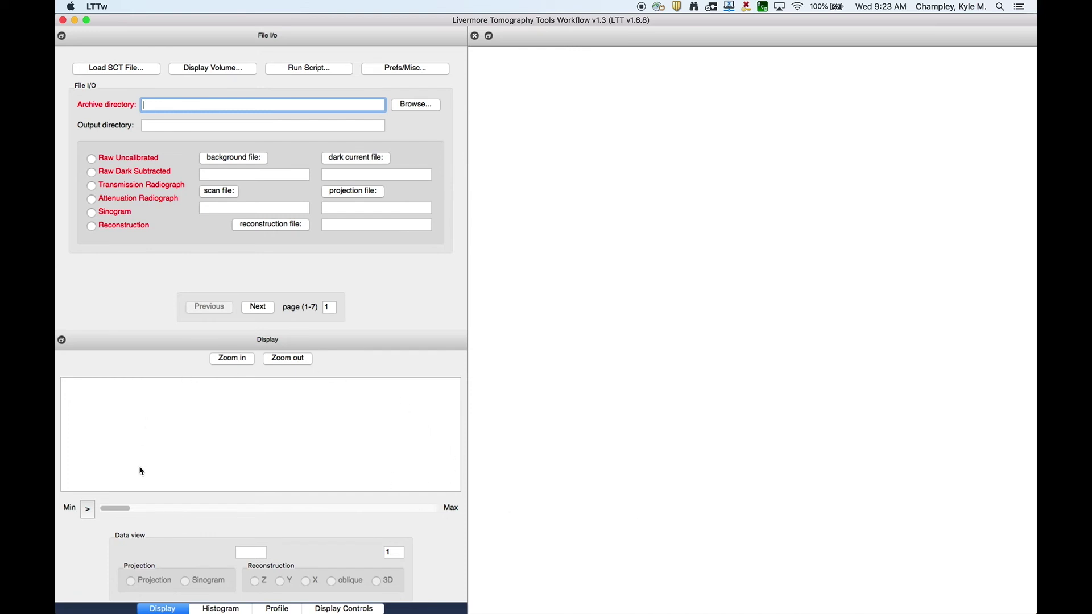
Step: Cycle through the Histogram, Profile and Display views, ending on Display Controls
click(243, 608)
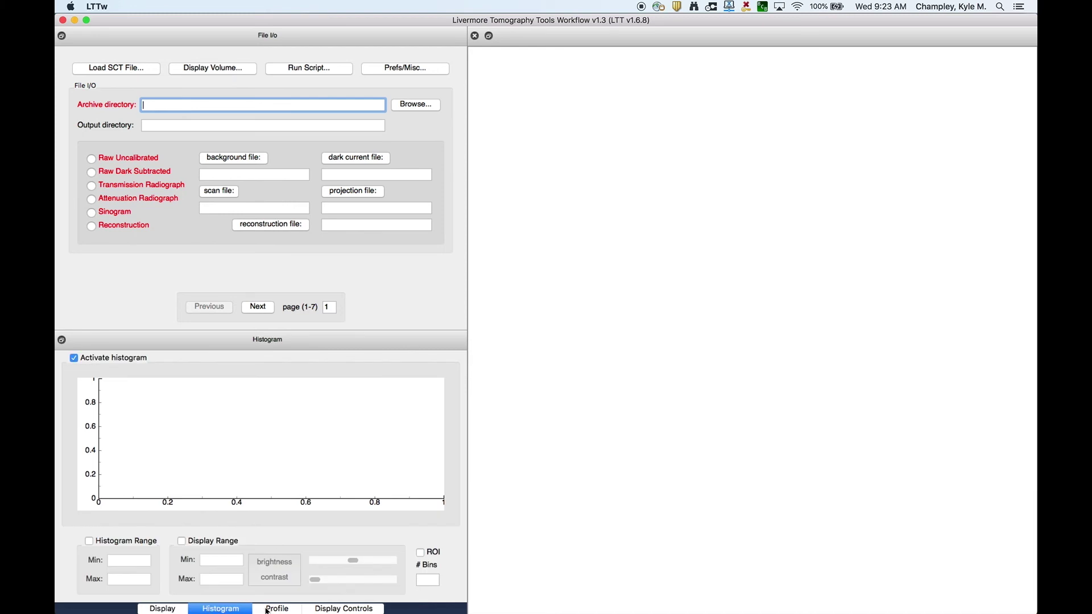
click(277, 609)
click(330, 608)
click(162, 609)
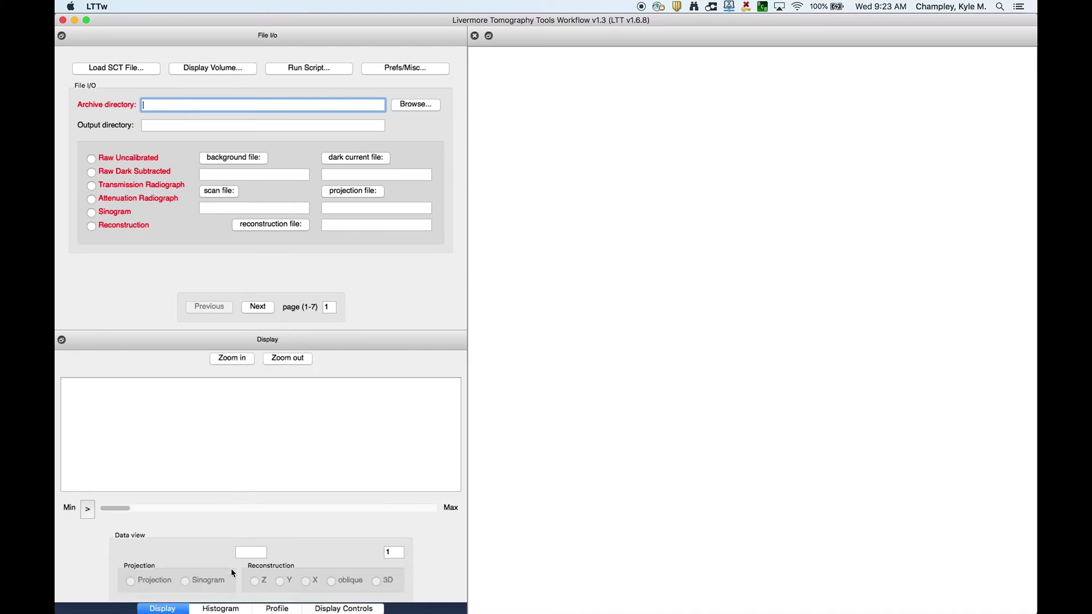
click(220, 607)
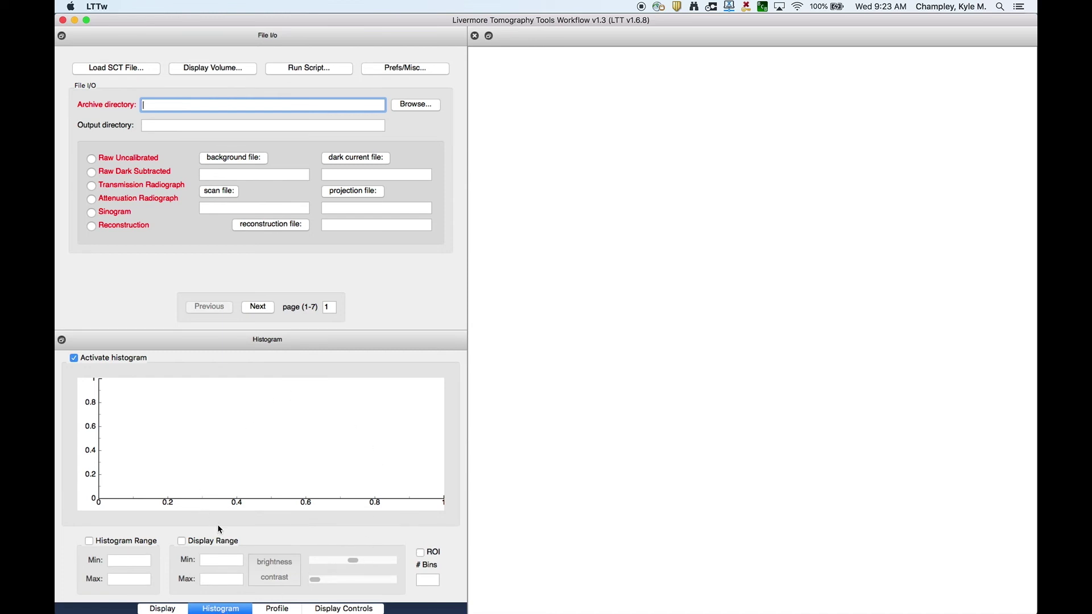
click(280, 608)
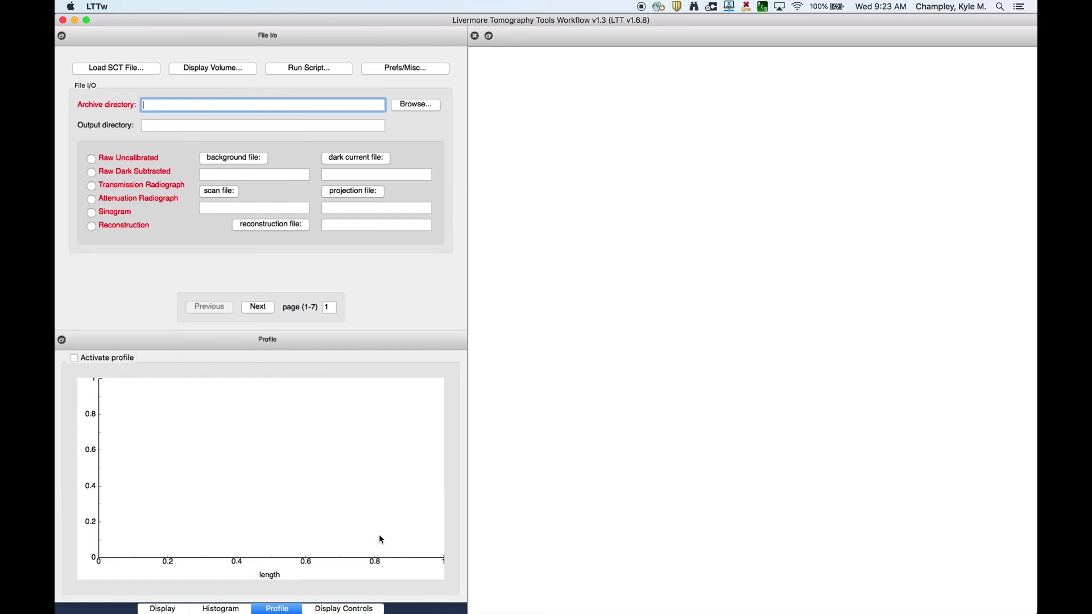
click(345, 608)
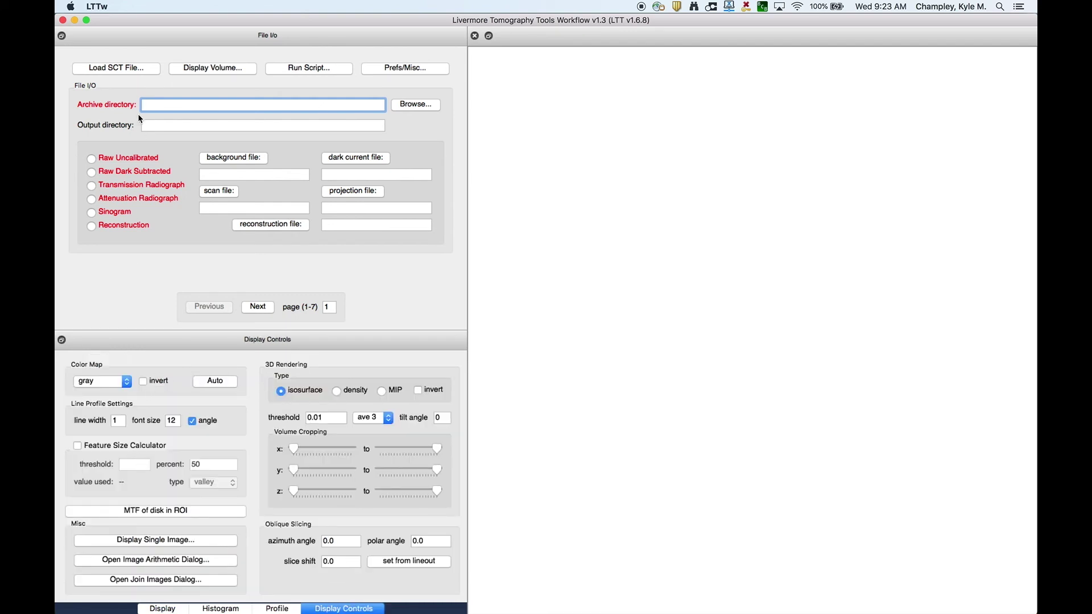
Step: Quit LTTw, return Finder to lttworkflow_Mac_v1.3, and show the Confluence LTT releases page
click(62, 19)
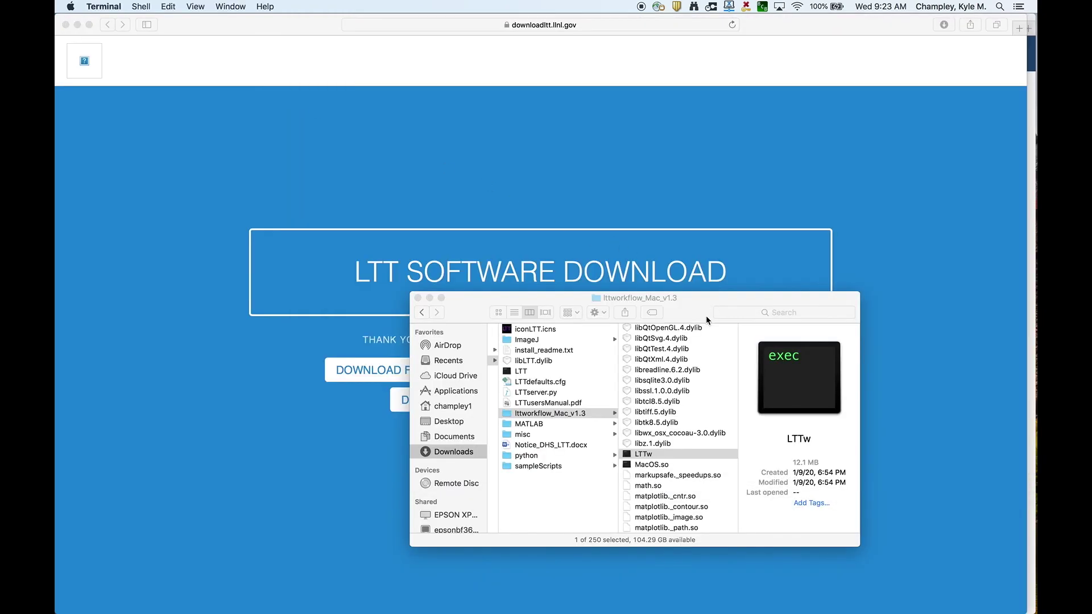
click(695, 316)
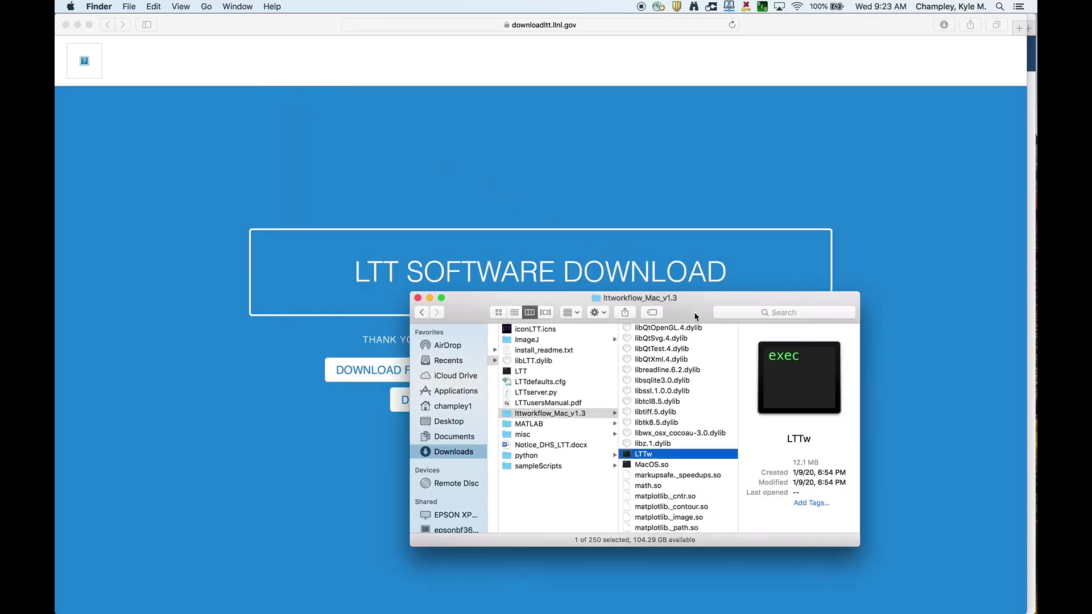
key(Left)
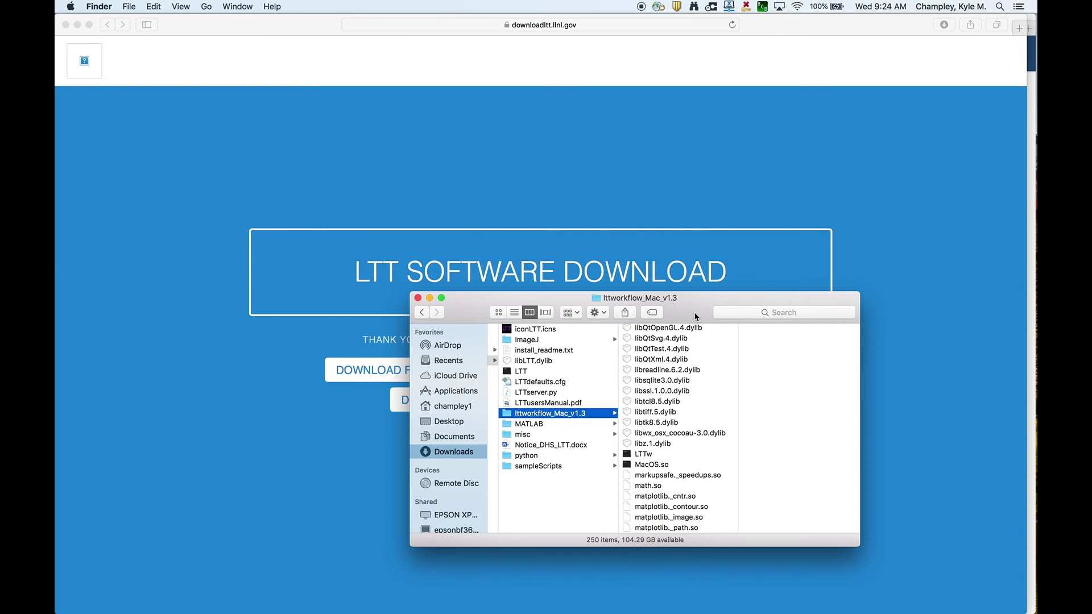
click(197, 319)
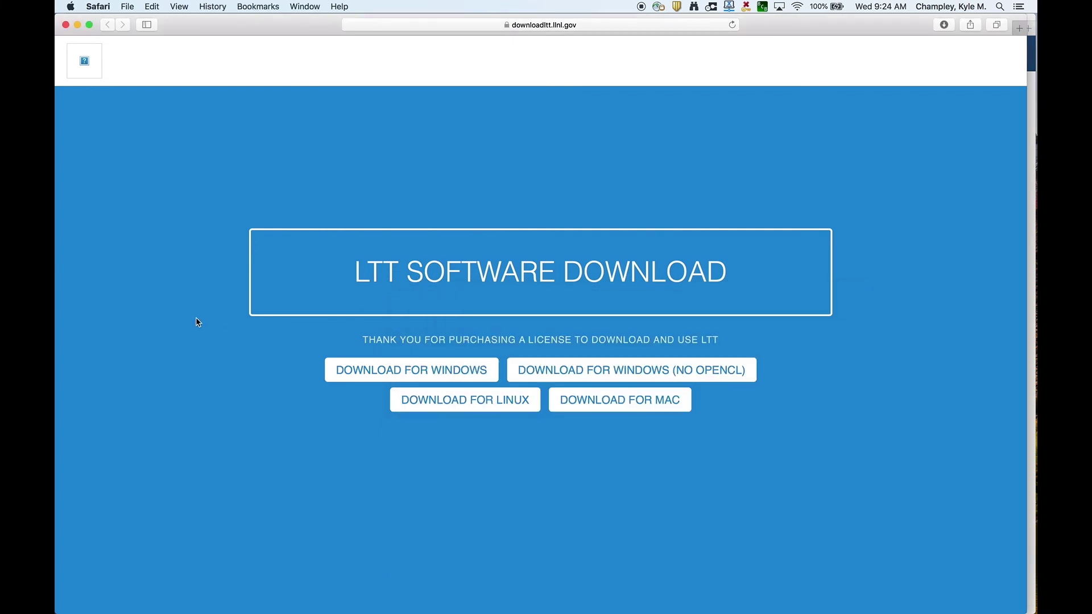
key(super+w)
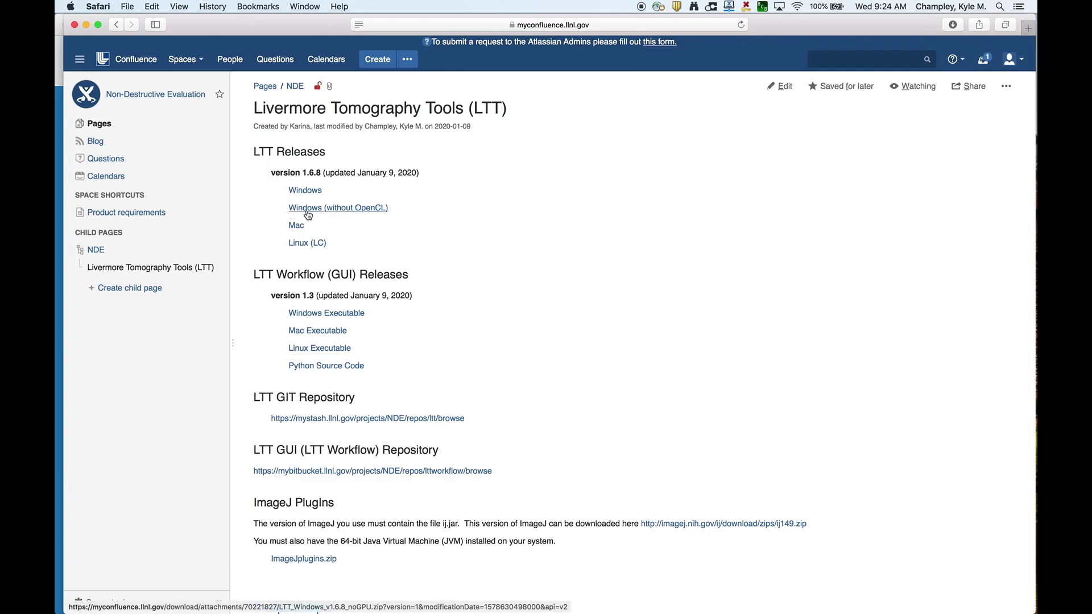